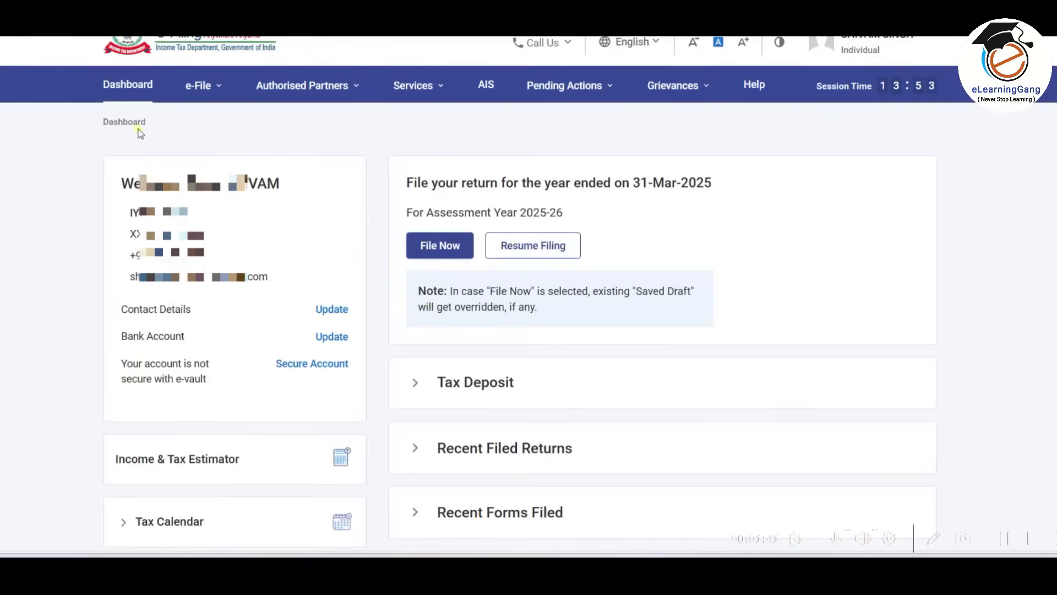
Compare the tax deducted at source in Form 26AS with the salary details in Form 16, and open the bank account update.
{"action": "left_click", "coordinate": [201, 84]}
{"action": "mouse_move", "coordinate": [214, 123]}
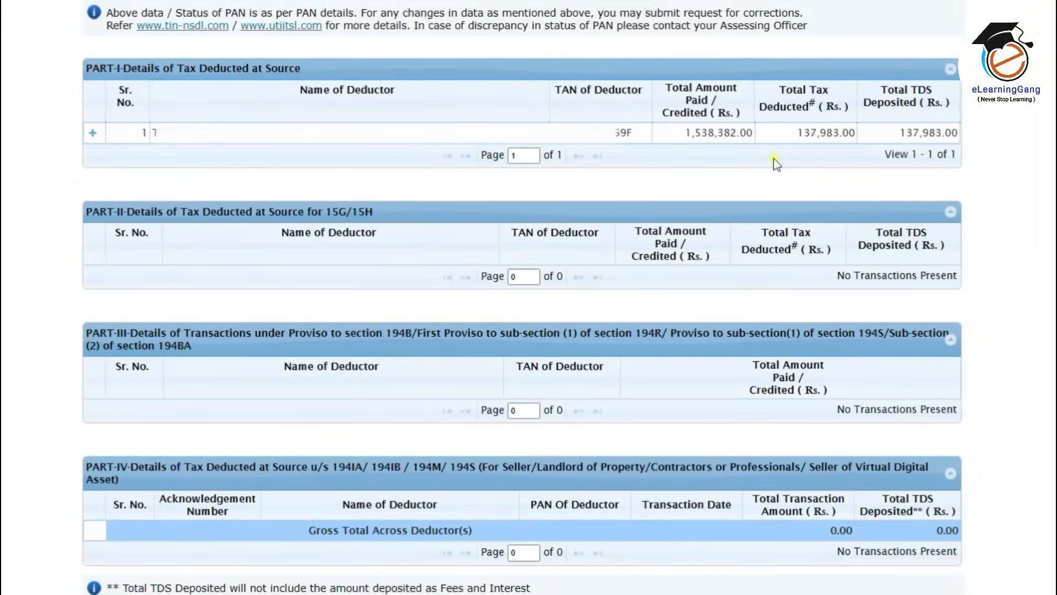
{"action": "key", "text": "alt+Tab"}
{"action": "key", "text": "alt+Tab"}
{"action": "key", "text": "alt+Tab"}
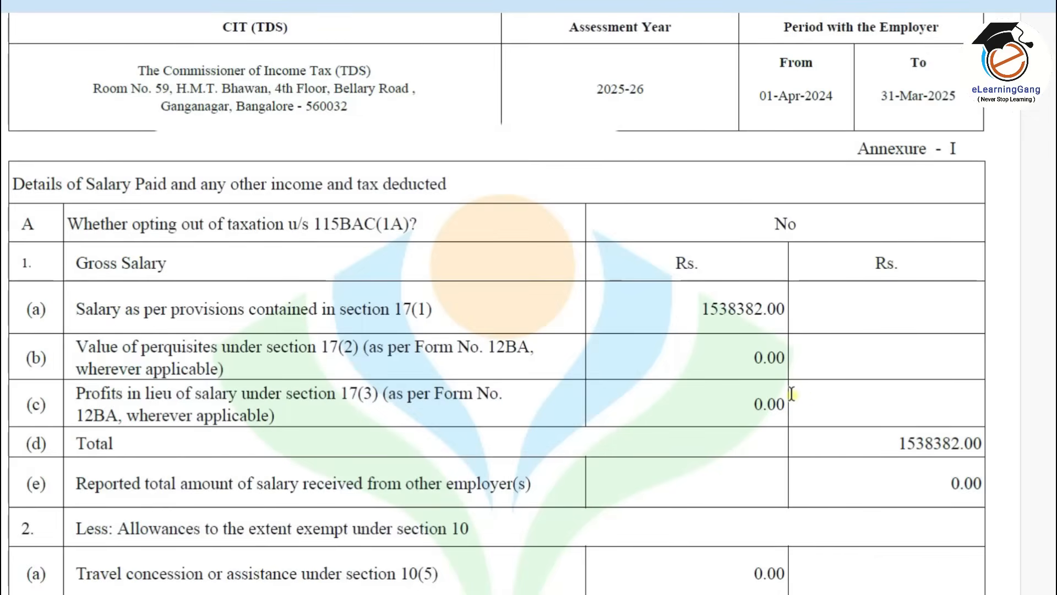
{"action": "key", "text": "alt+Tab"}
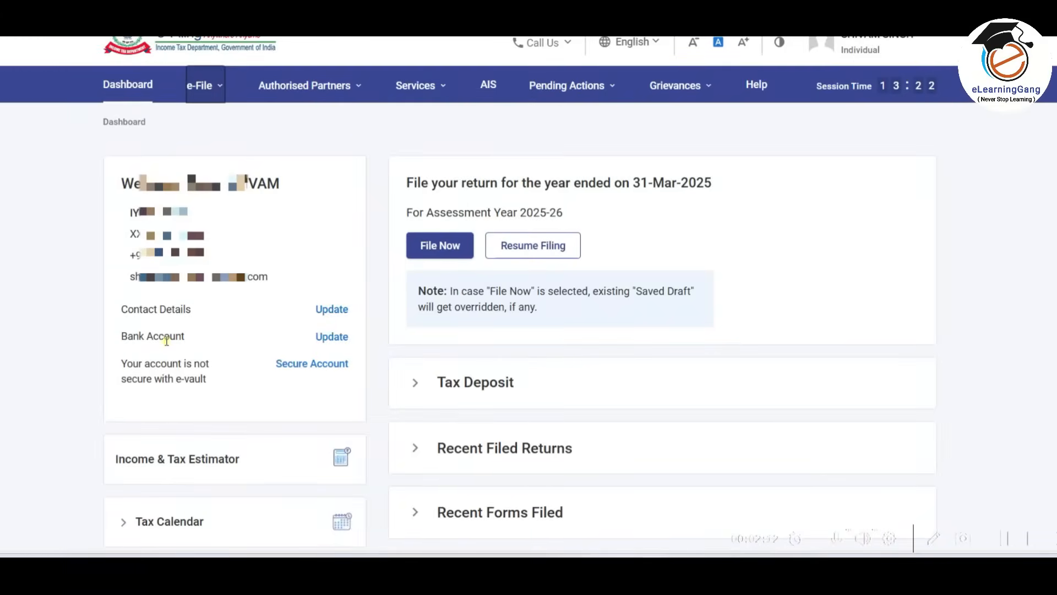
{"action": "left_click", "coordinate": [341, 340]}
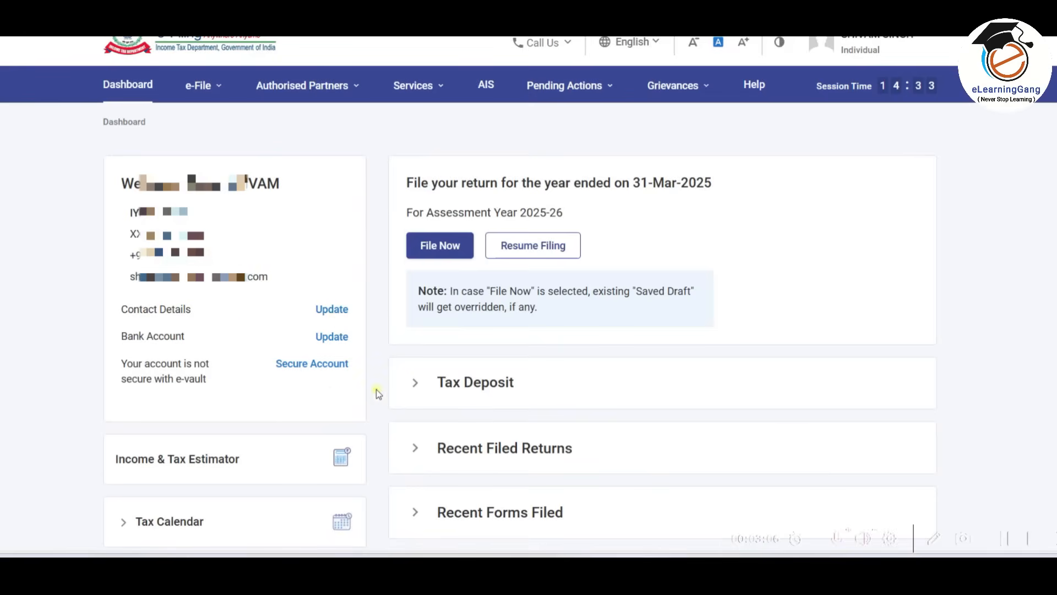
Start a new income tax return filing for assessment year 2025-26 in online mode.
{"action": "left_click", "coordinate": [440, 246]}
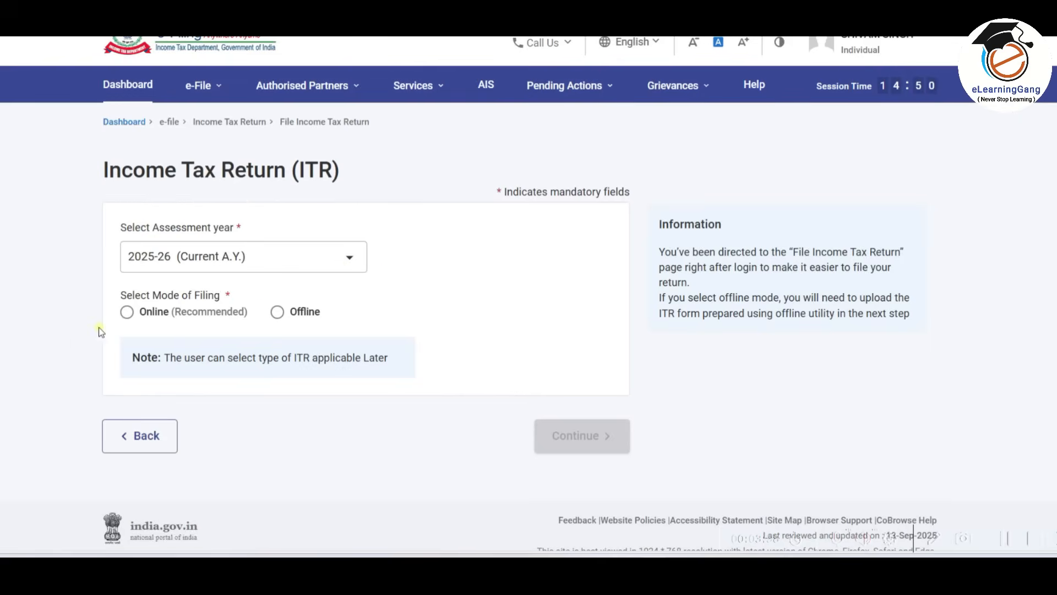
{"action": "left_click", "coordinate": [127, 313]}
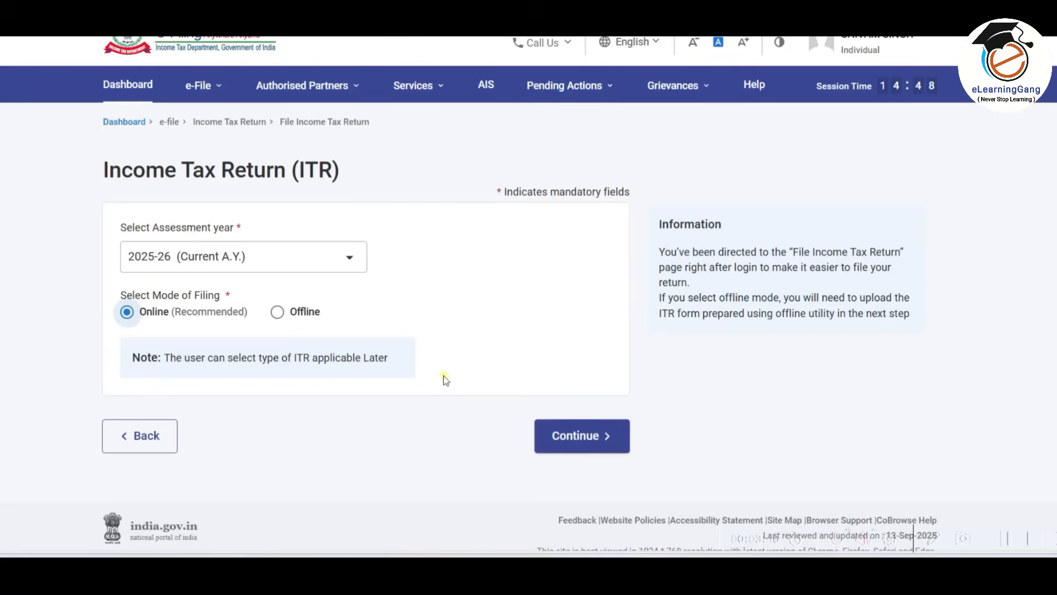
{"action": "left_click", "coordinate": [587, 436]}
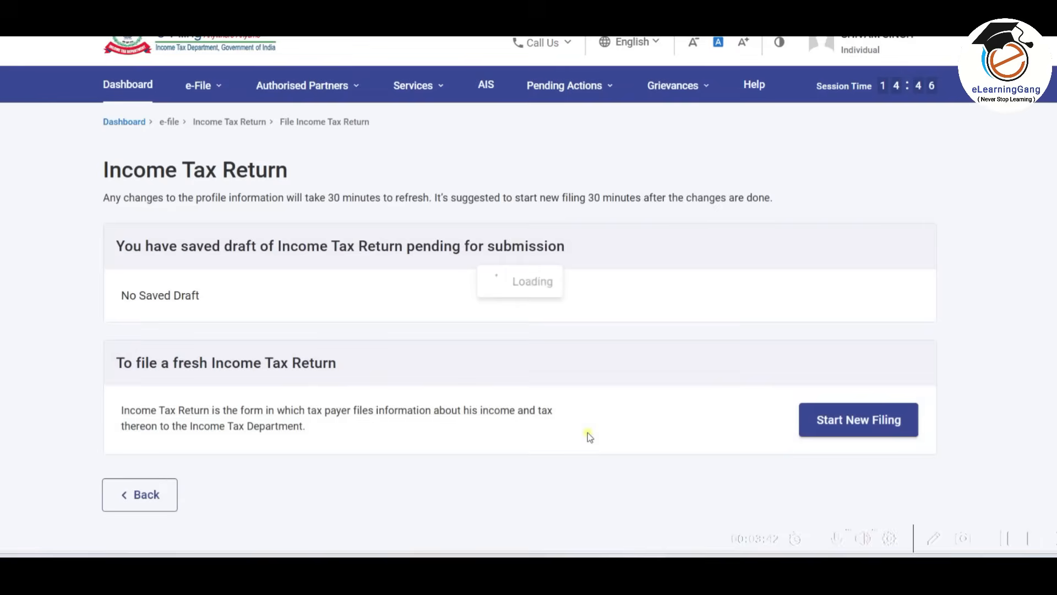
{"action": "scroll", "coordinate": [607, 305], "scroll_direction": "down", "scroll_amount": 3}
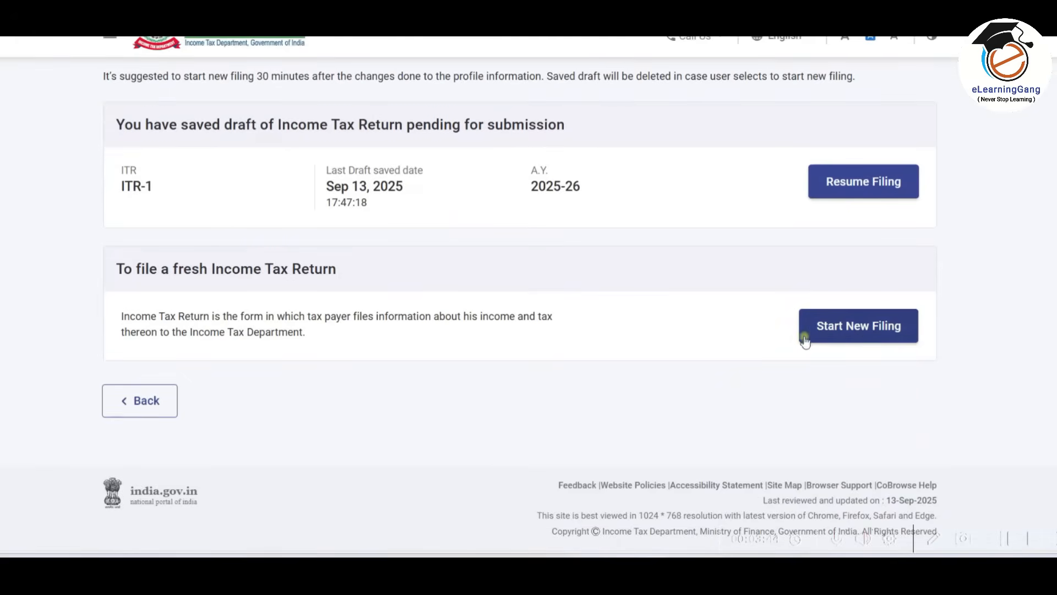
{"action": "left_click", "coordinate": [851, 332]}
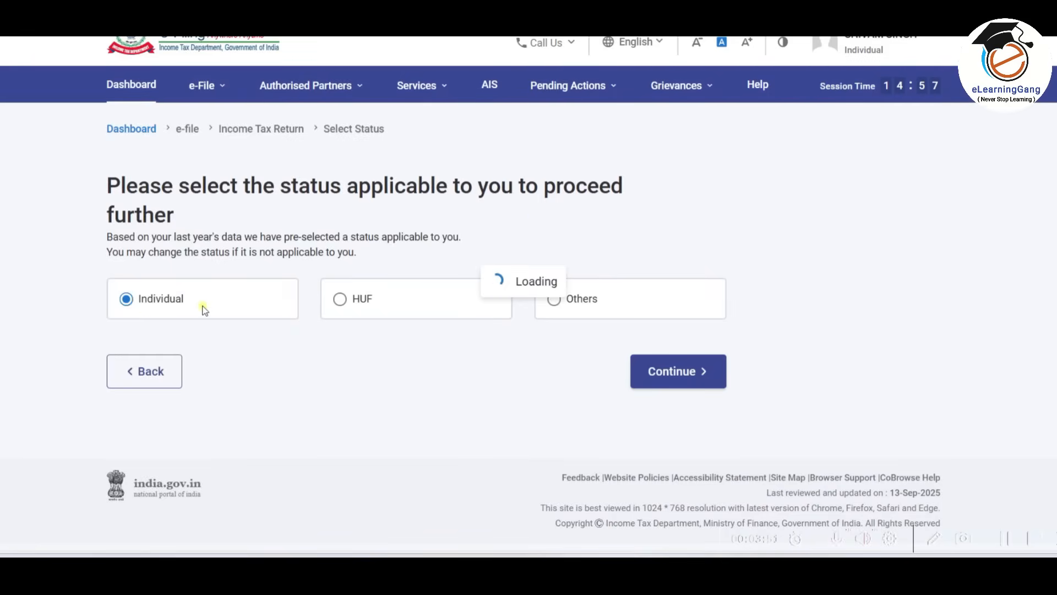
Continue with the Individual status and proceed with the ITR-1 form, dismissing the opening notice.
{"action": "left_click", "coordinate": [681, 371]}
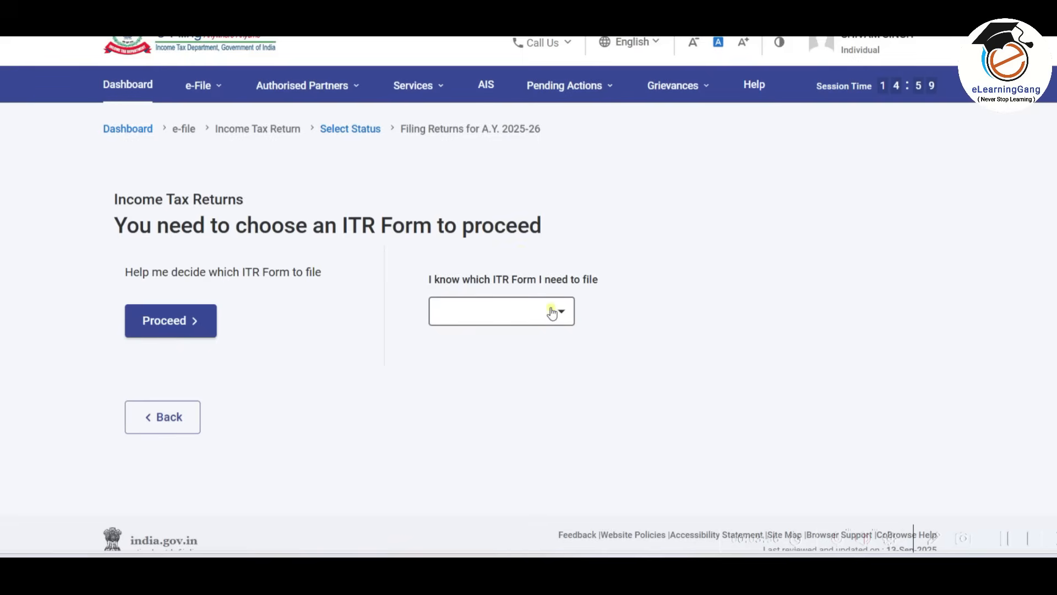
{"action": "left_click", "coordinate": [552, 312]}
{"action": "left_click", "coordinate": [469, 369]}
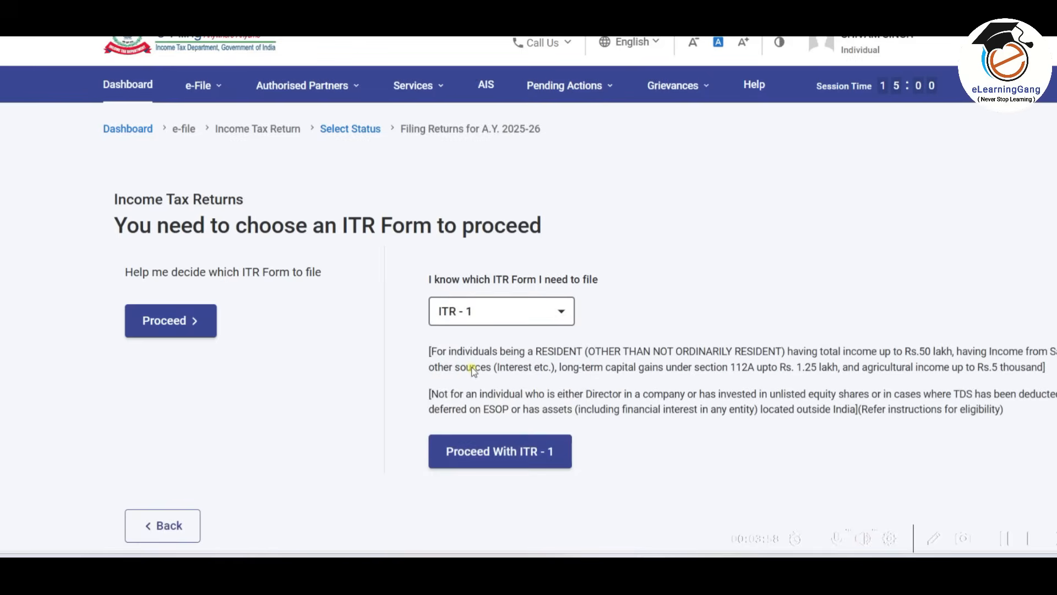
{"action": "left_click", "coordinate": [520, 456]}
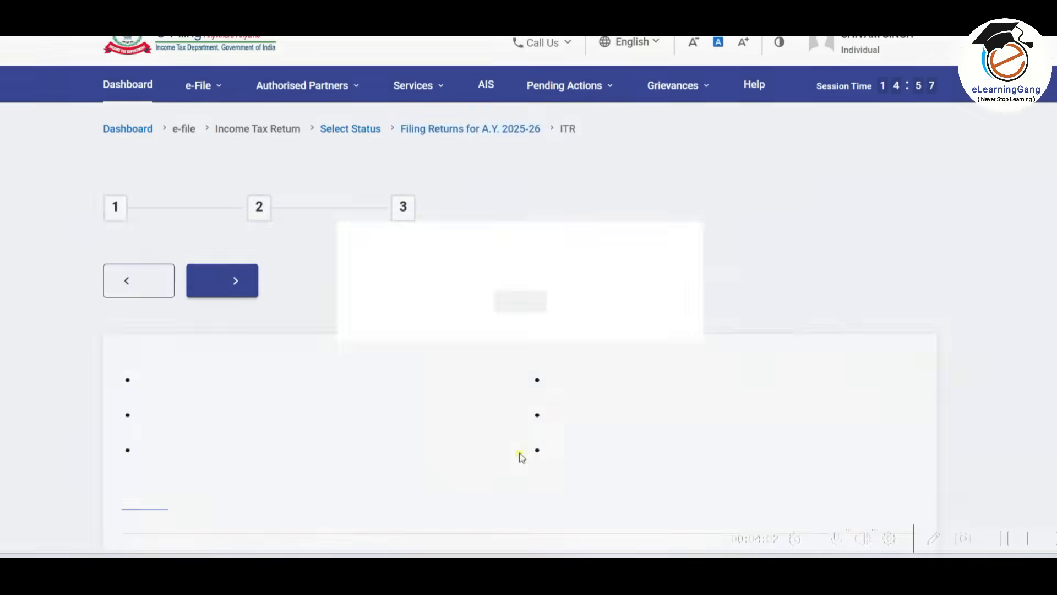
{"action": "left_click", "coordinate": [526, 384]}
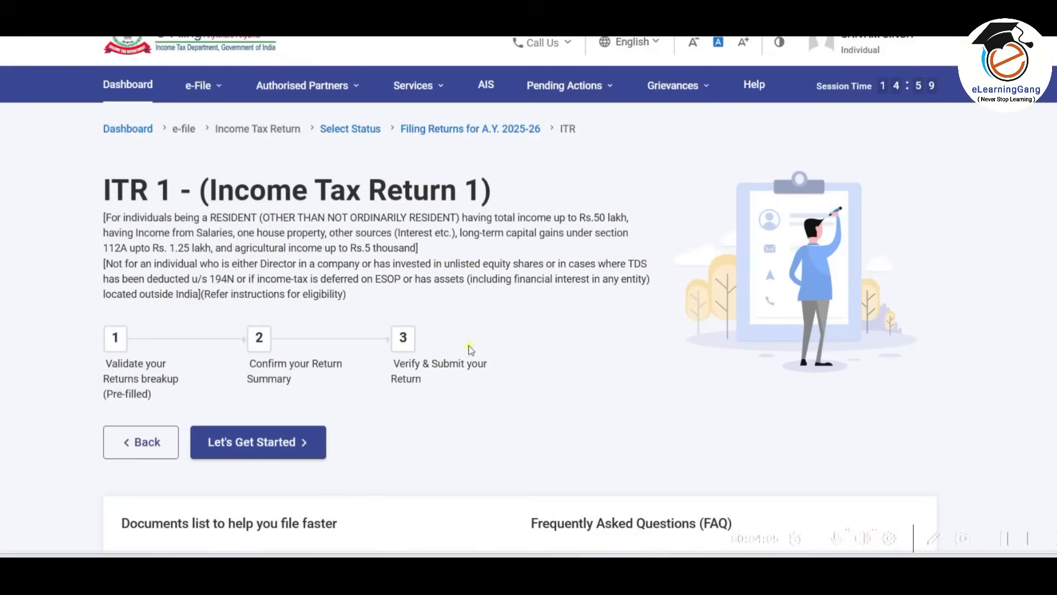
Begin the ITR-1 return with taxable income above the basic exemption limit as the filing reason, and acknowledge the pre-filled data notice.
{"action": "scroll", "coordinate": [468, 346], "scroll_direction": "down", "scroll_amount": 2}
{"action": "left_click", "coordinate": [281, 327]}
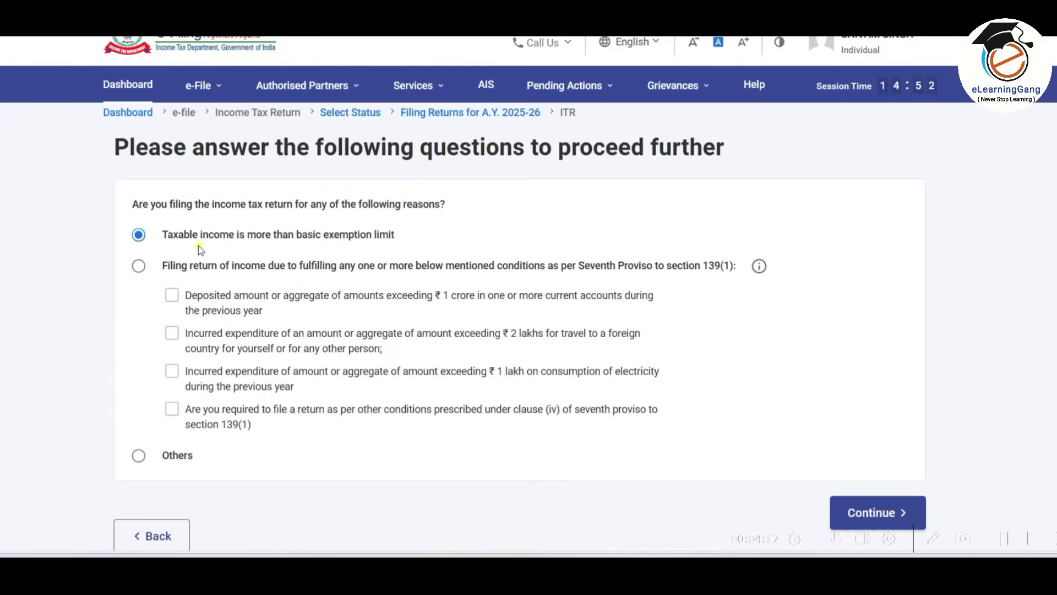
{"action": "scroll", "coordinate": [329, 316], "scroll_direction": "down", "scroll_amount": 3}
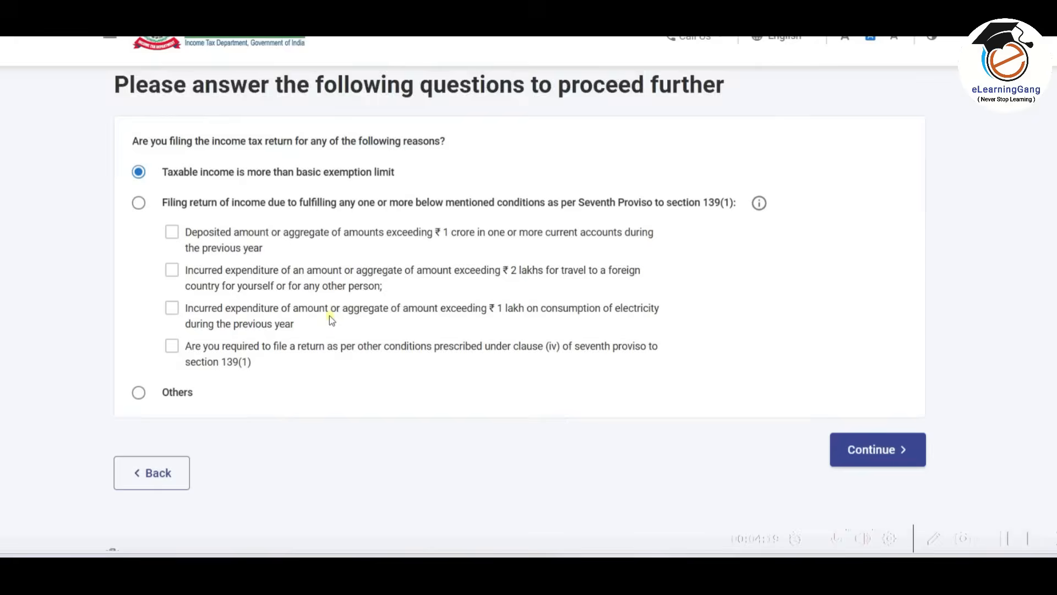
{"action": "left_click", "coordinate": [895, 385]}
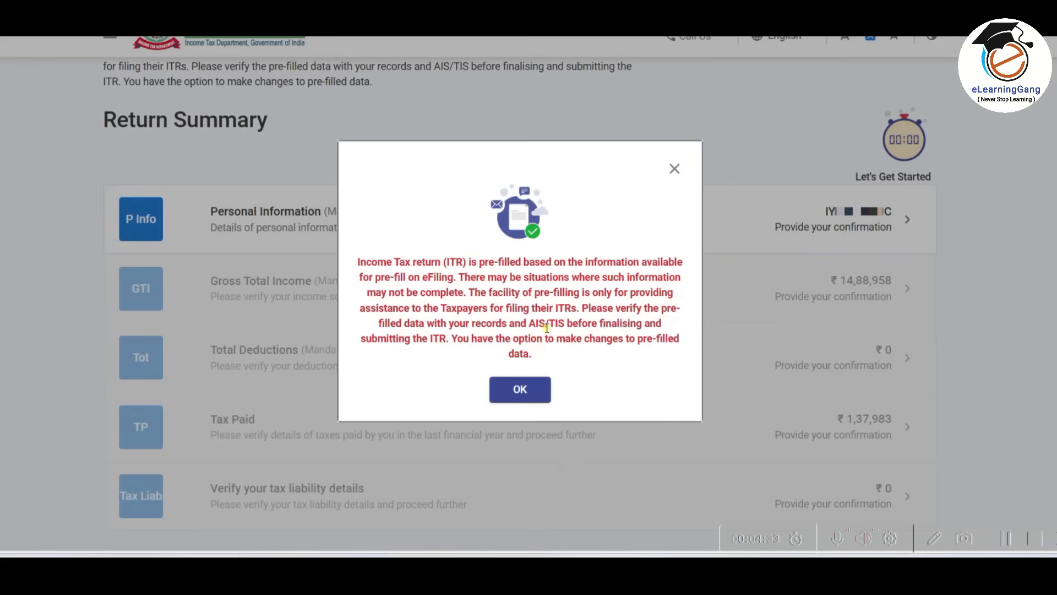
{"action": "left_click", "coordinate": [518, 392]}
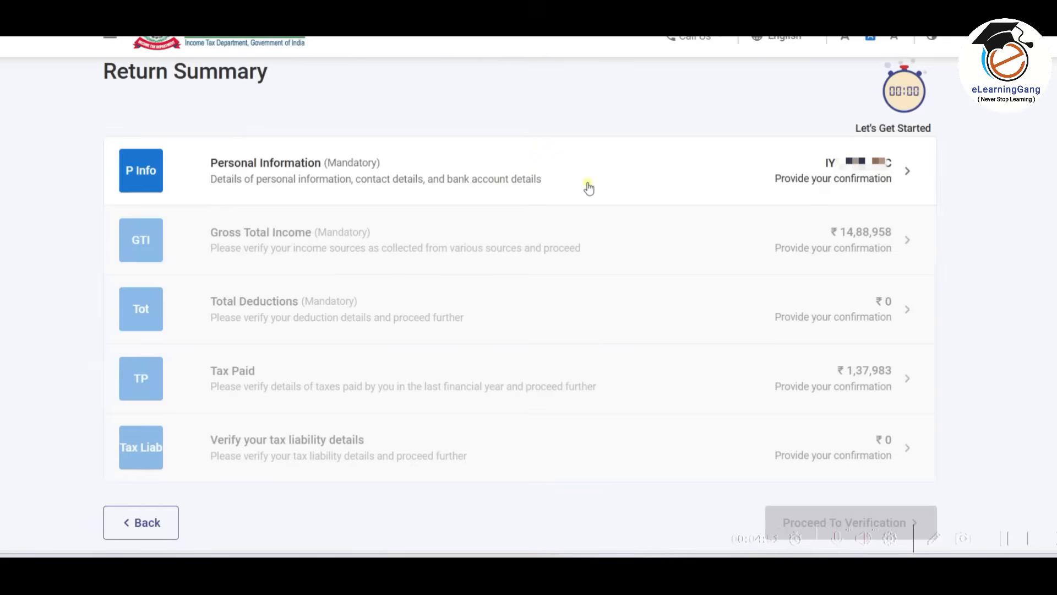
Open the Personal Information section and select Others as the nature of employment.
{"action": "left_click", "coordinate": [462, 175]}
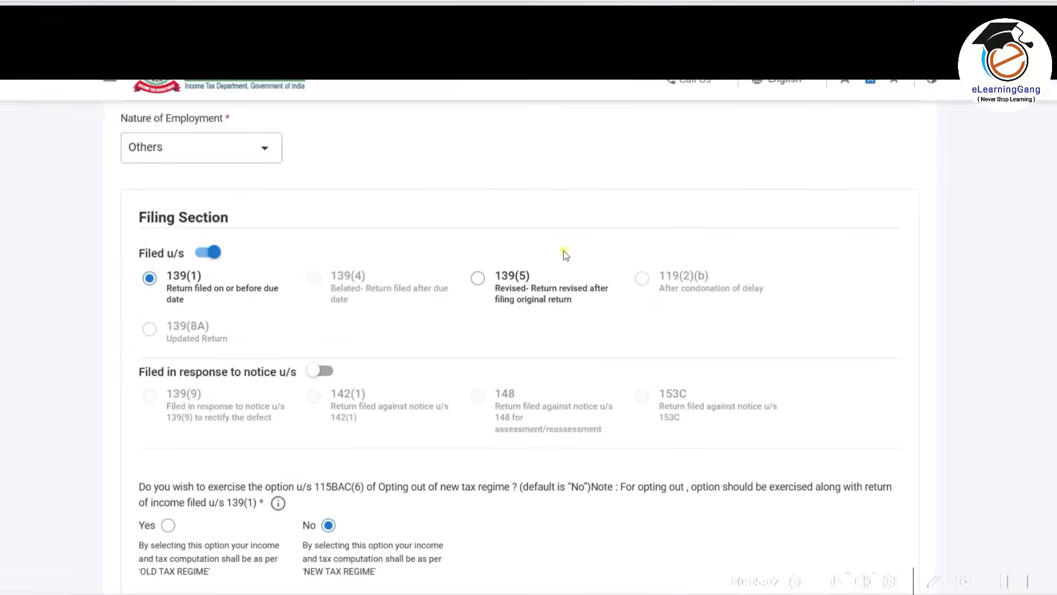
{"action": "scroll", "coordinate": [563, 250], "scroll_direction": "down", "scroll_amount": 1}
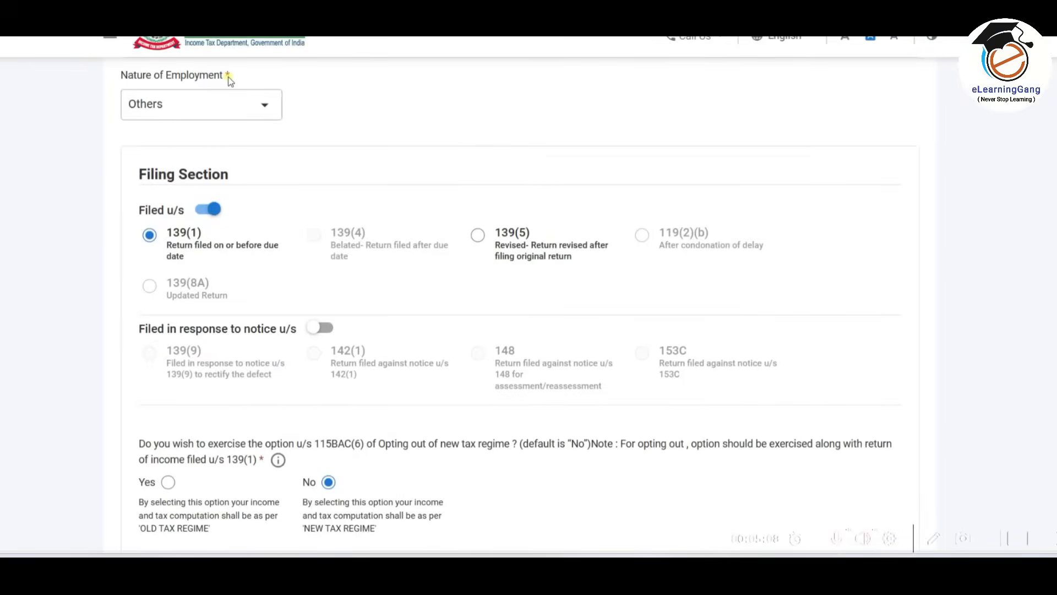
{"action": "left_click", "coordinate": [260, 104]}
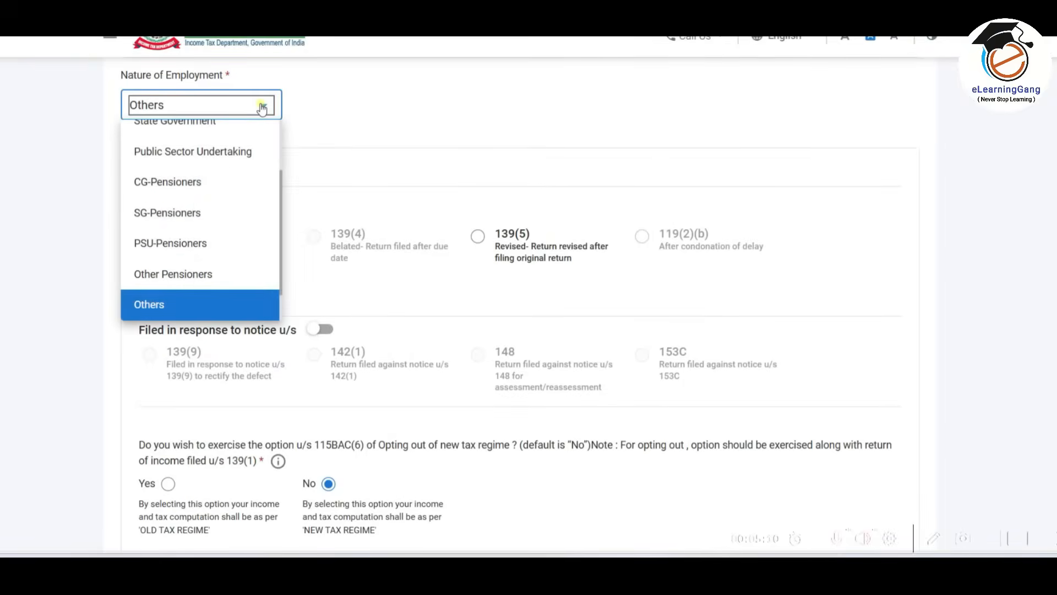
{"action": "scroll", "coordinate": [241, 186], "scroll_direction": "up", "scroll_amount": 2}
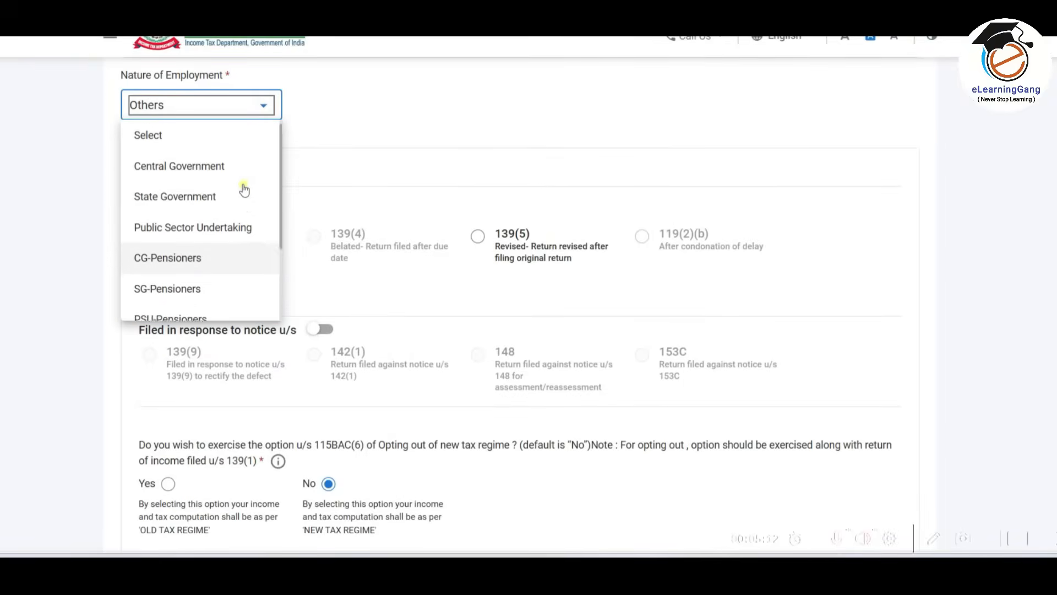
{"action": "scroll", "coordinate": [244, 190], "scroll_direction": "down", "scroll_amount": 3}
{"action": "scroll", "coordinate": [243, 190], "scroll_direction": "down", "scroll_amount": 1}
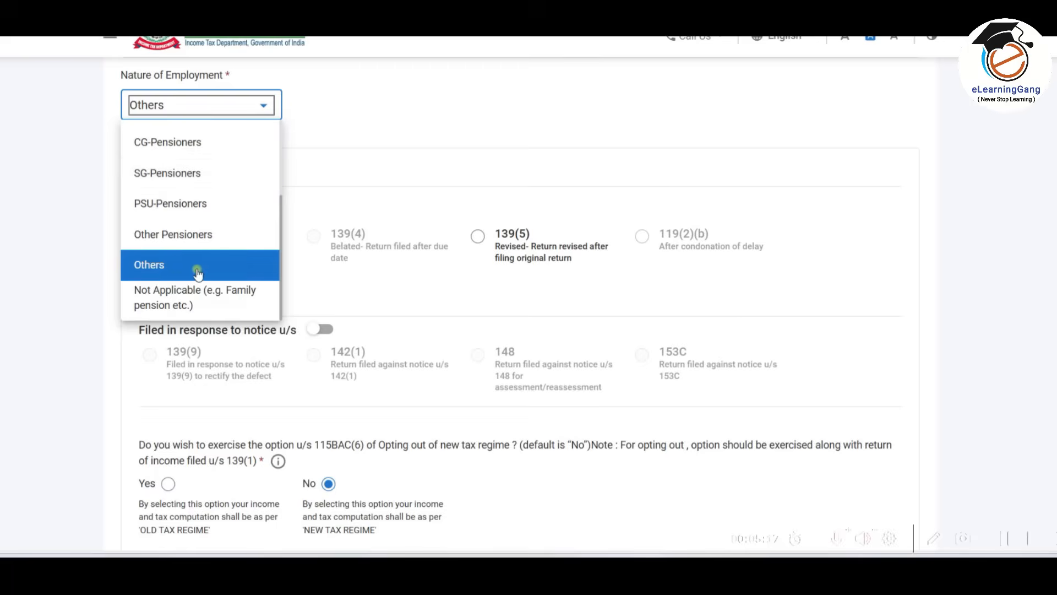
{"action": "left_click", "coordinate": [236, 270]}
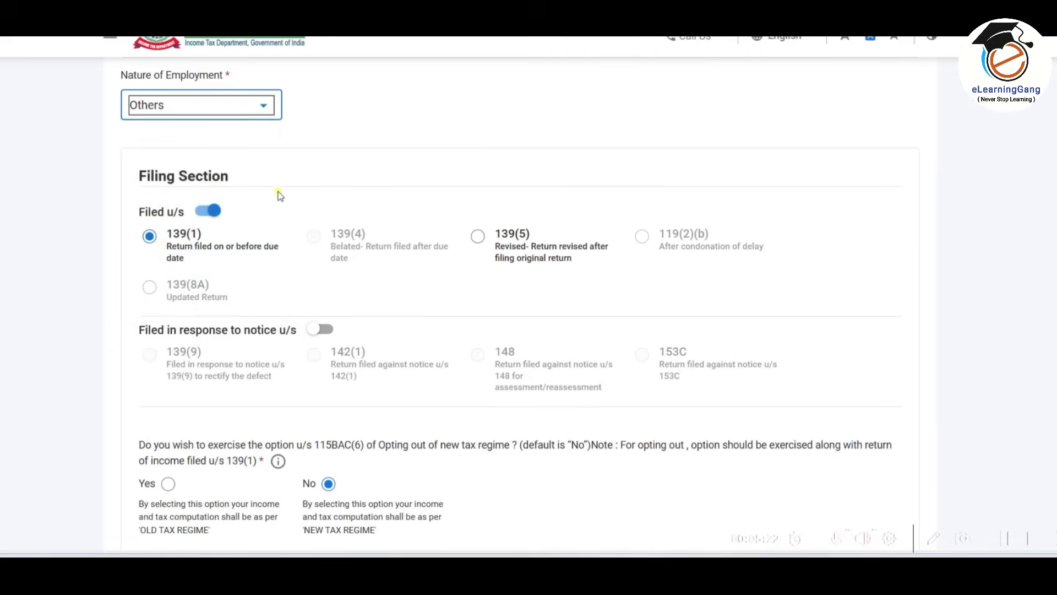
Review the filing section, tax regime choice and refund bank account, and confirm the personal information.
{"action": "scroll", "coordinate": [191, 281], "scroll_direction": "down", "scroll_amount": 4}
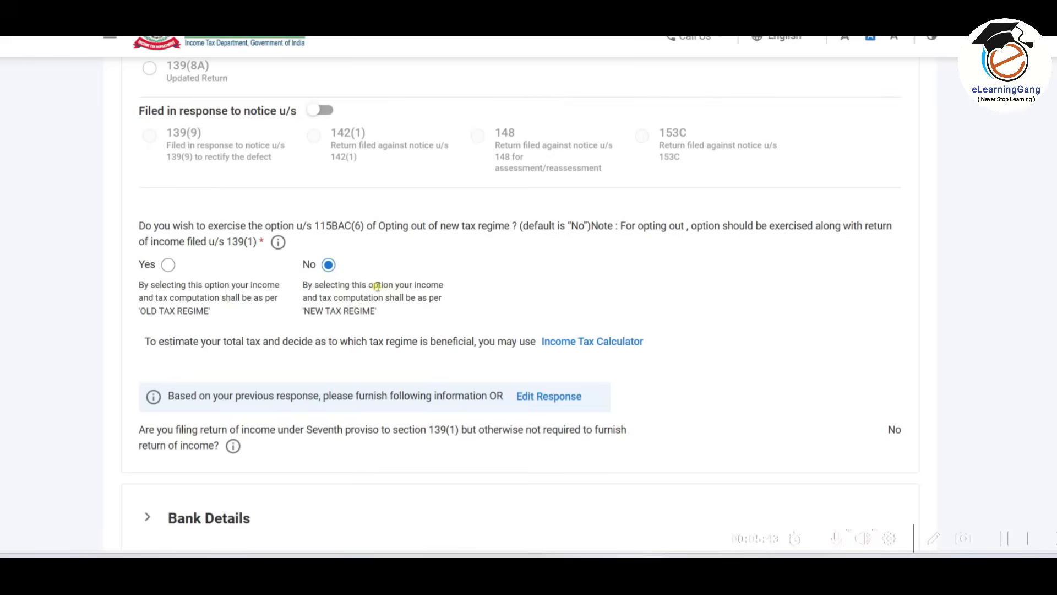
{"action": "scroll", "coordinate": [377, 286], "scroll_direction": "down", "scroll_amount": 4}
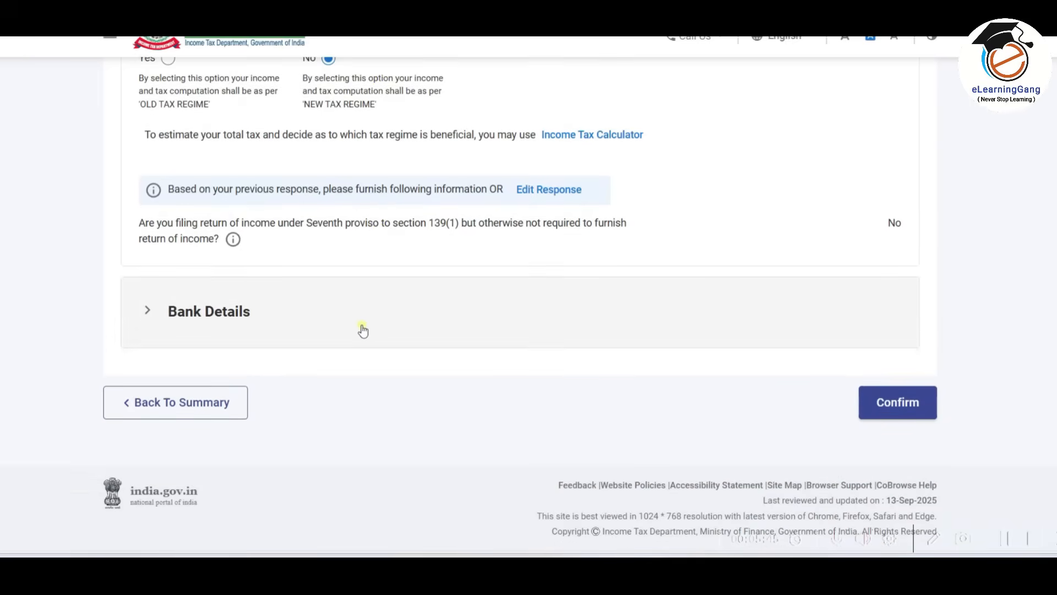
{"action": "left_click", "coordinate": [381, 326]}
{"action": "scroll", "coordinate": [363, 308], "scroll_direction": "down", "scroll_amount": 3}
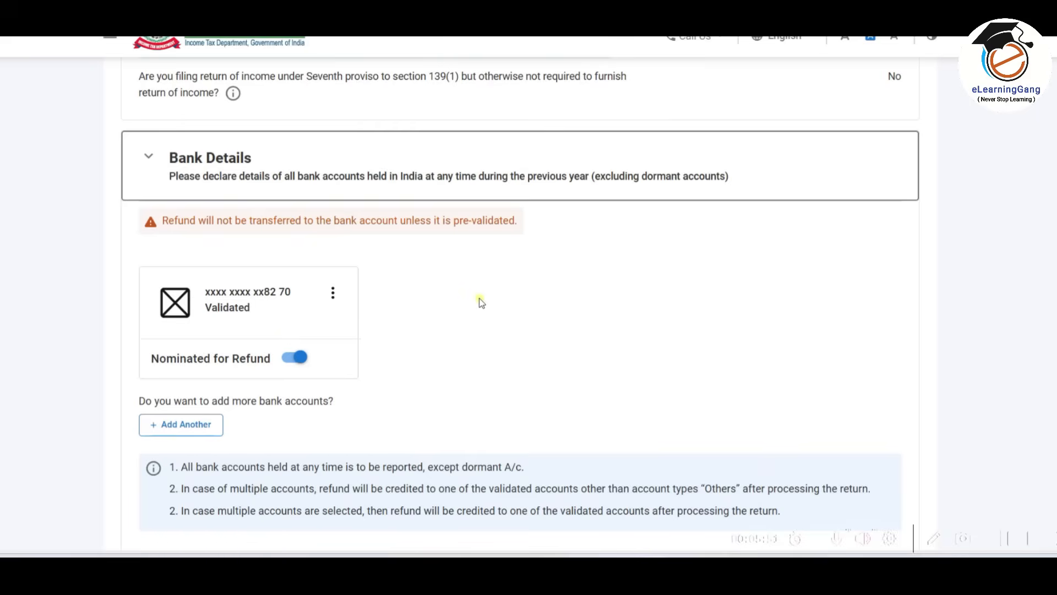
{"action": "scroll", "coordinate": [482, 302], "scroll_direction": "down", "scroll_amount": 4}
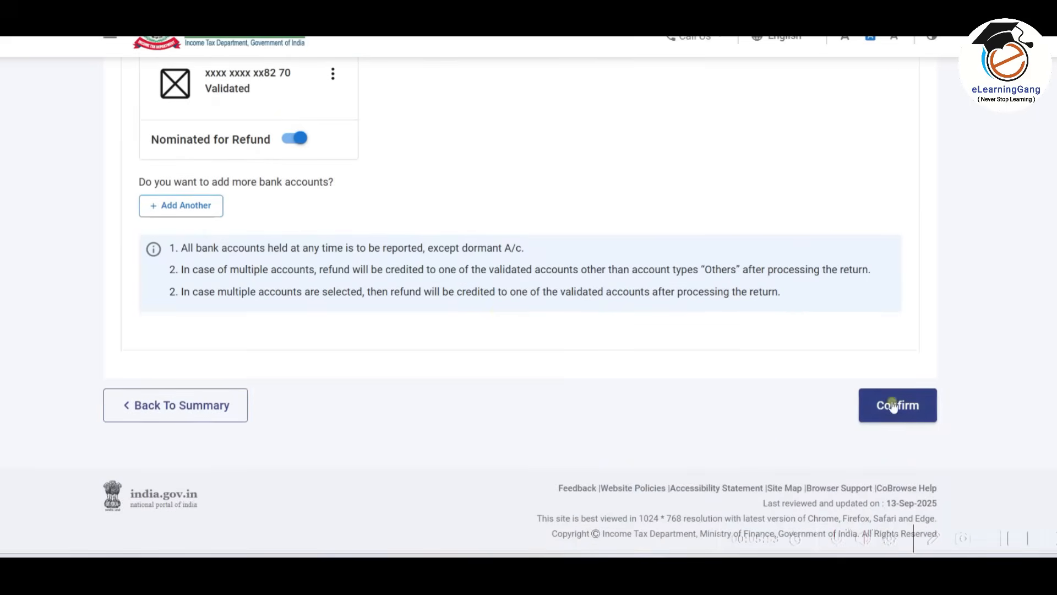
{"action": "left_click", "coordinate": [906, 405]}
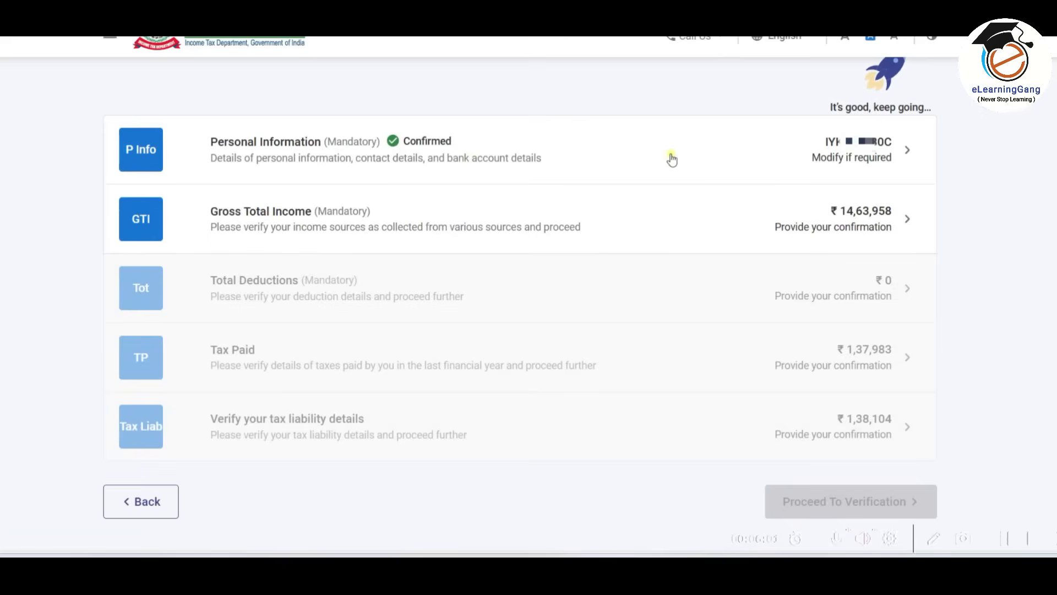
Open the Gross Total Income section and review the salary and house property income entries.
{"action": "left_click", "coordinate": [605, 220]}
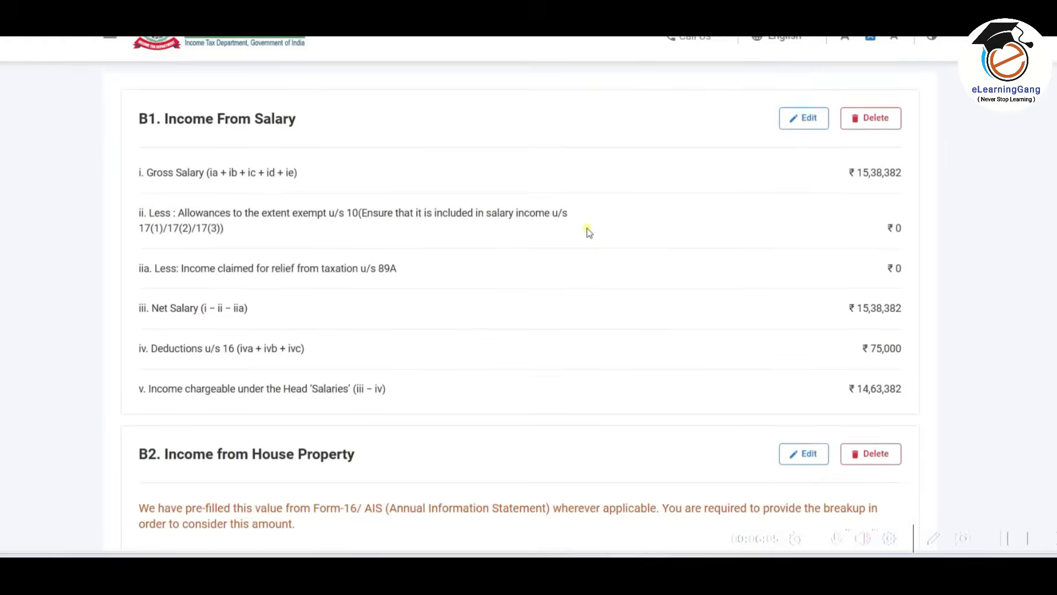
{"action": "scroll", "coordinate": [499, 237], "scroll_direction": "down", "scroll_amount": 4}
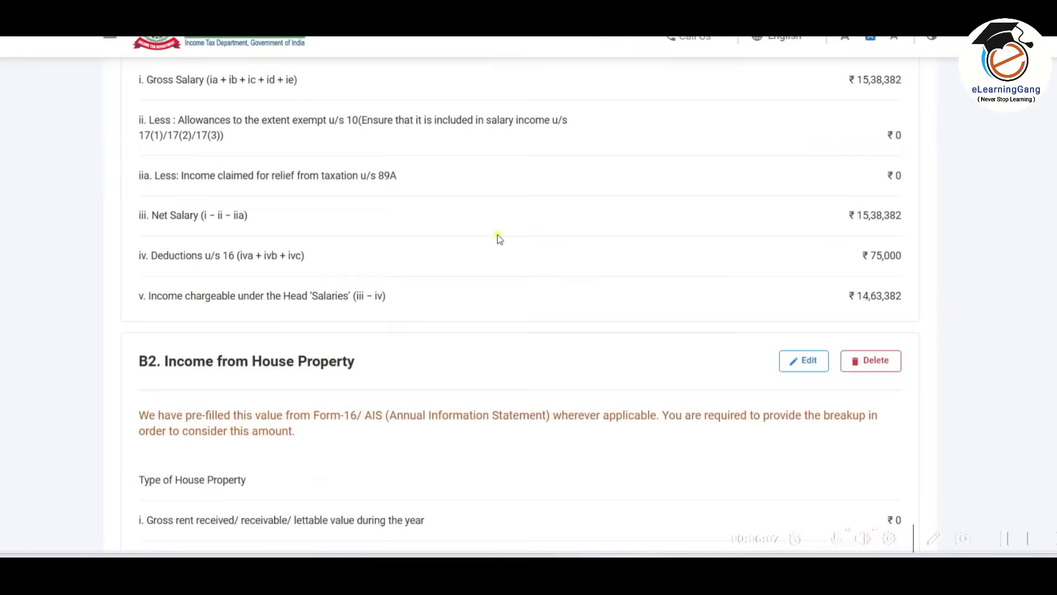
{"action": "scroll", "coordinate": [499, 238], "scroll_direction": "up", "scroll_amount": 4}
{"action": "scroll", "coordinate": [498, 238], "scroll_direction": "down", "scroll_amount": 6}
{"action": "scroll", "coordinate": [499, 238], "scroll_direction": "down", "scroll_amount": 3}
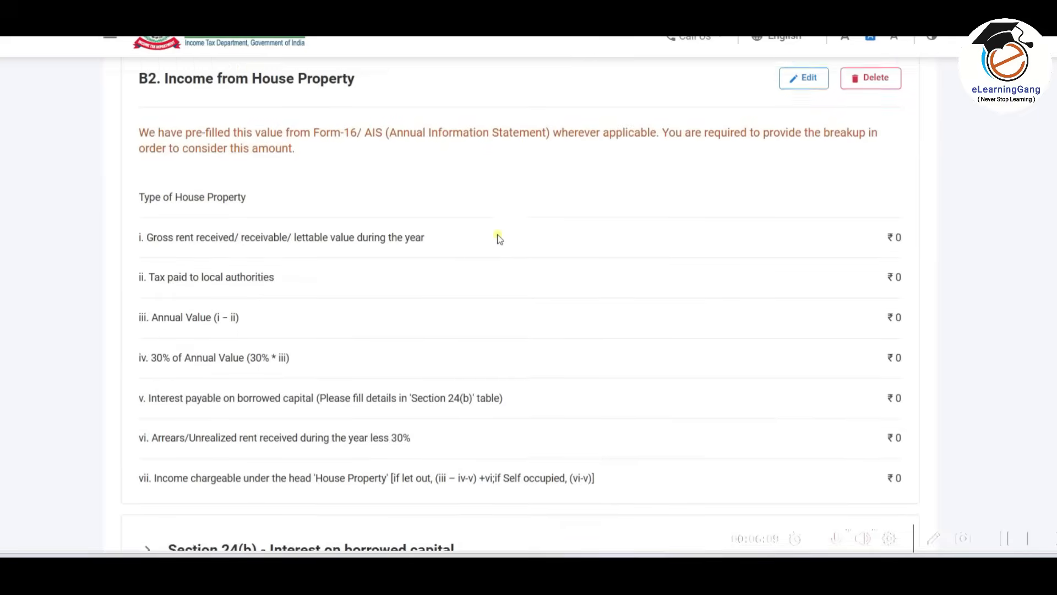
{"action": "scroll", "coordinate": [498, 238], "scroll_direction": "up", "scroll_amount": 8}
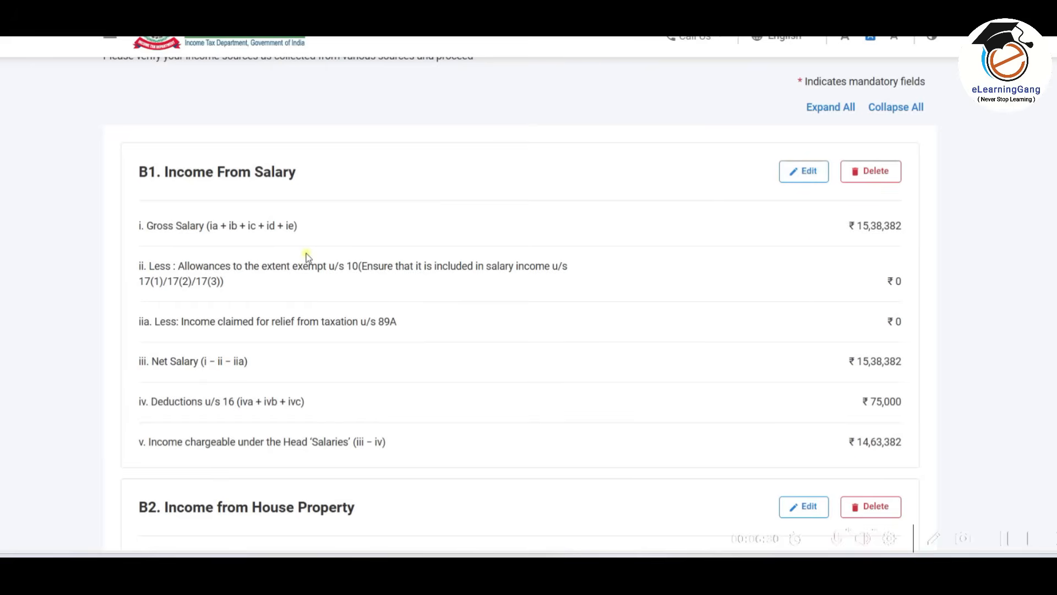
Open B1 Income From Salary for editing and compare its salary components with the Form 16 annexure.
{"action": "left_click", "coordinate": [799, 171]}
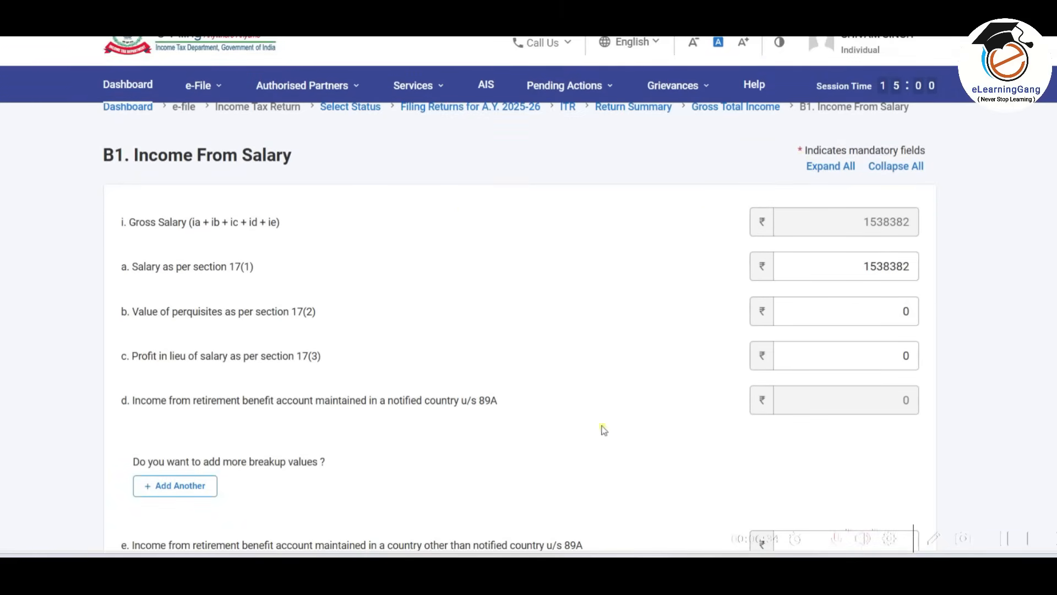
{"action": "key", "text": "alt+Tab"}
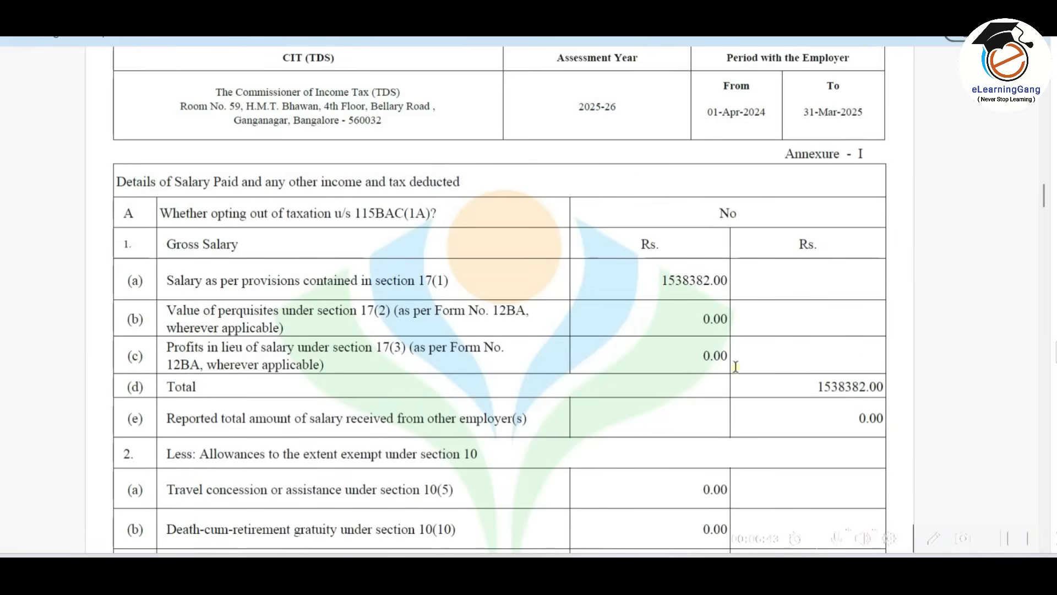
{"action": "key", "text": "alt+Tab"}
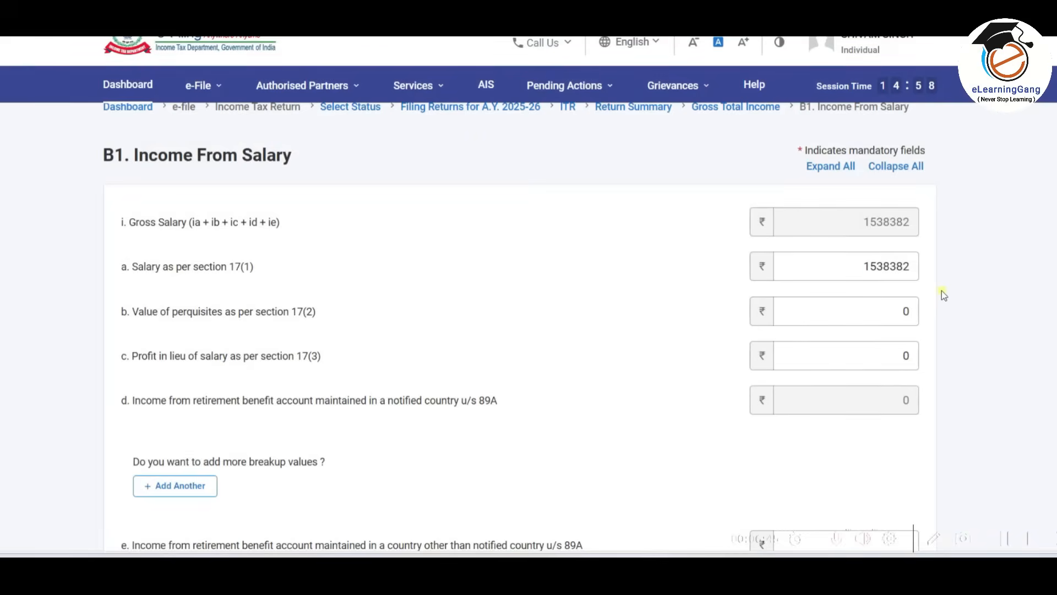
Compare the section 17(1), 17(2) and 17(3) salary amounts and the exempt allowances with the Form 16 annexure.
{"action": "left_click", "coordinate": [237, 270]}
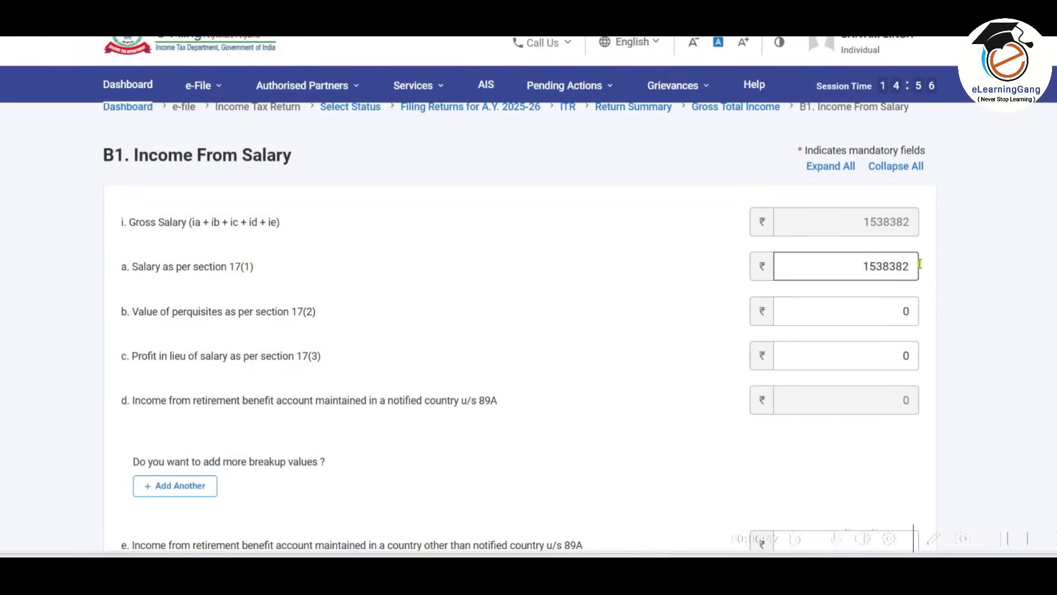
{"action": "key", "text": "alt+Tab"}
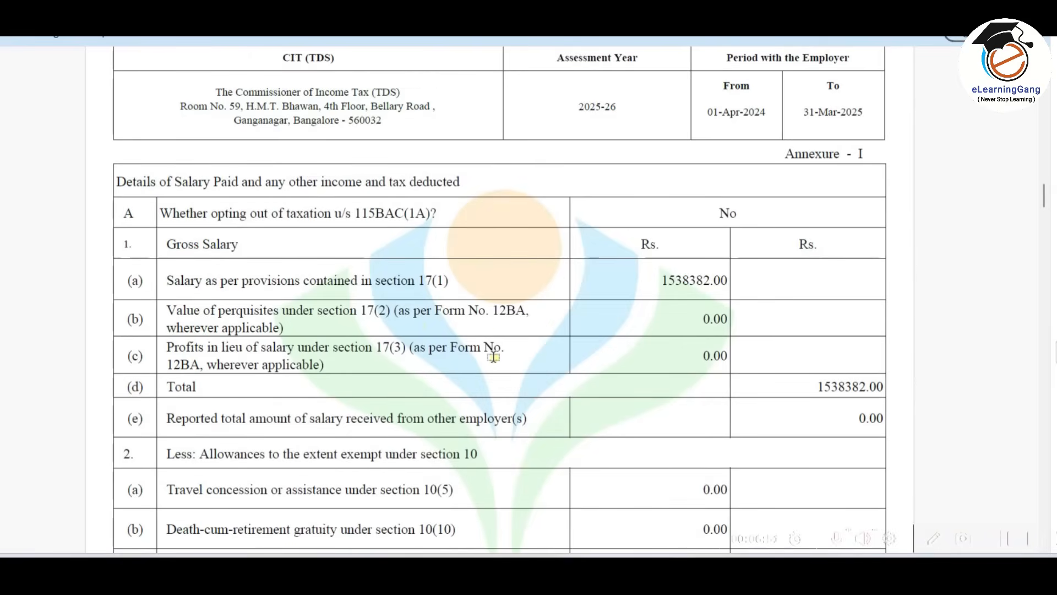
{"action": "key", "text": "alt+Tab"}
{"action": "scroll", "coordinate": [679, 283], "scroll_direction": "down", "scroll_amount": 5}
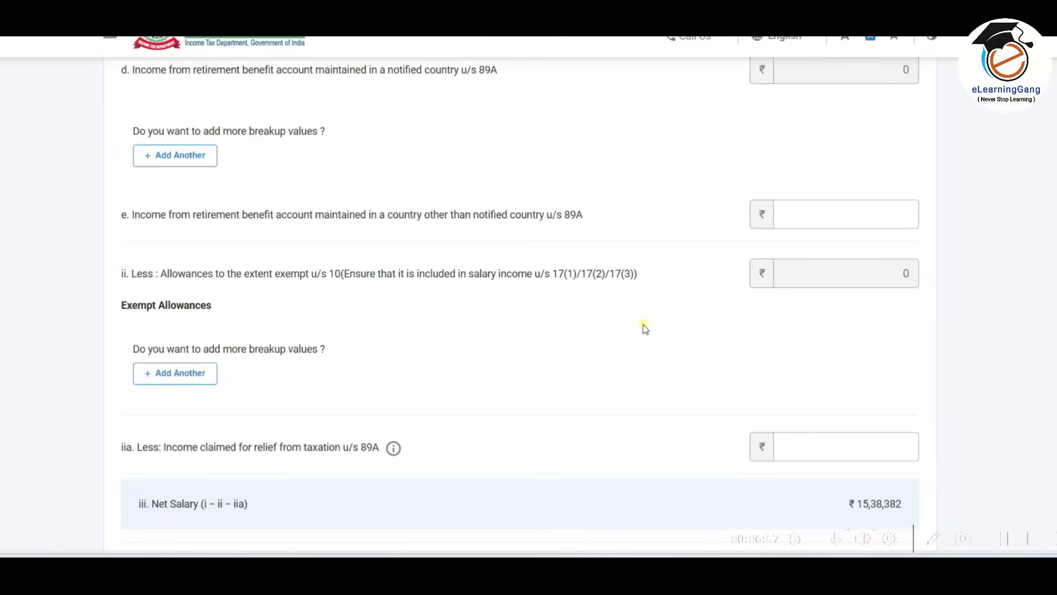
{"action": "key", "text": "alt+Tab"}
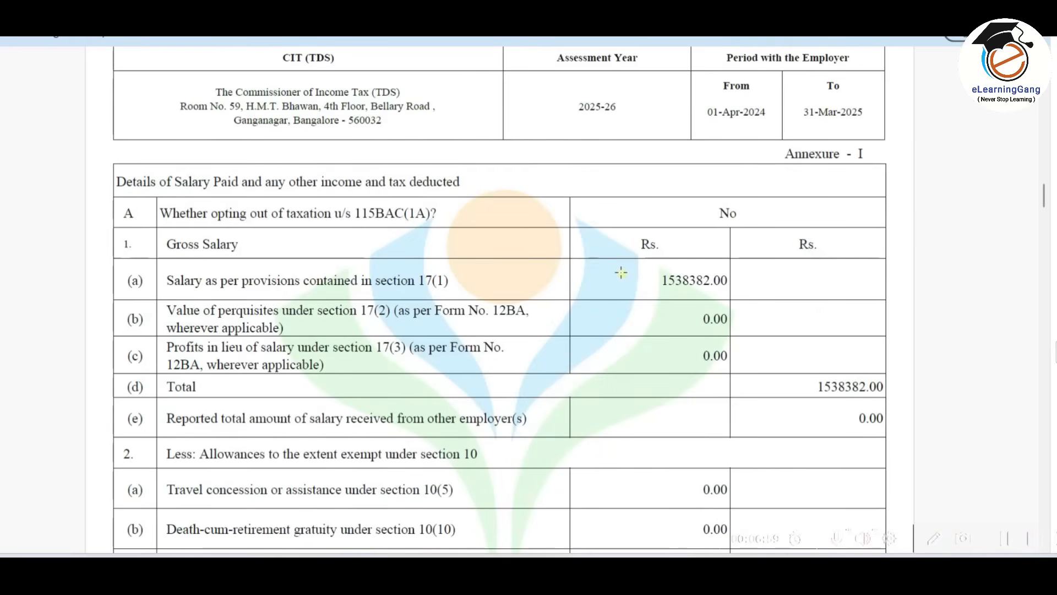
{"action": "key", "text": "alt+Tab"}
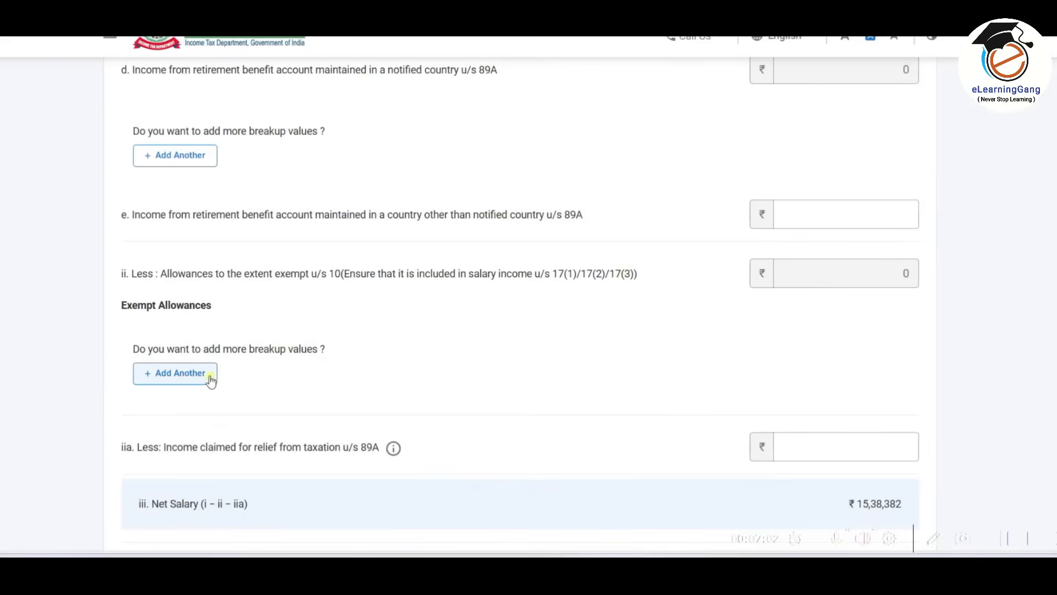
{"action": "left_click", "coordinate": [190, 379]}
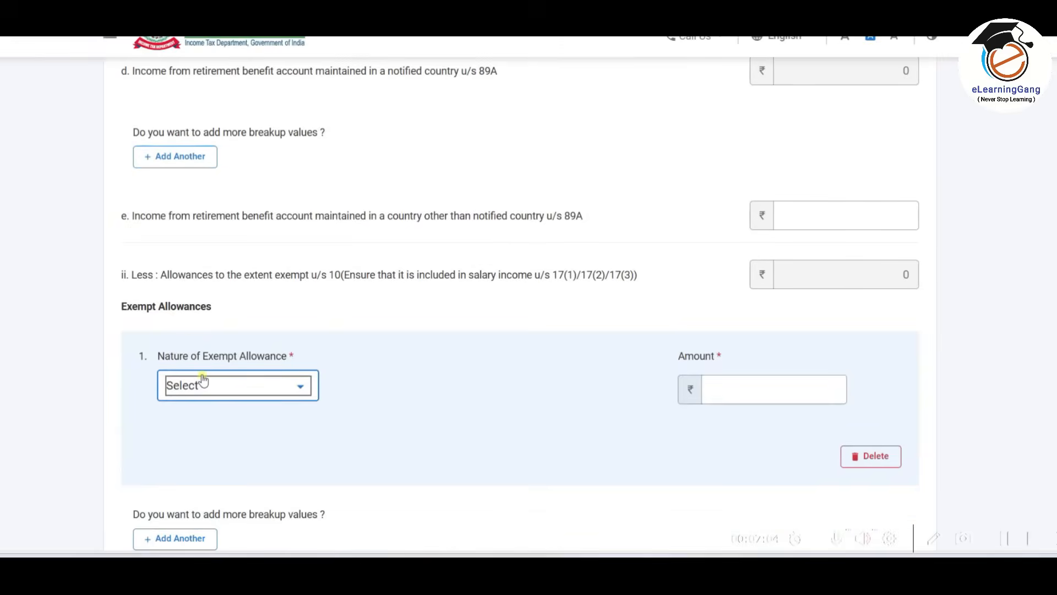
{"action": "scroll", "coordinate": [311, 276], "scroll_direction": "down", "scroll_amount": 3}
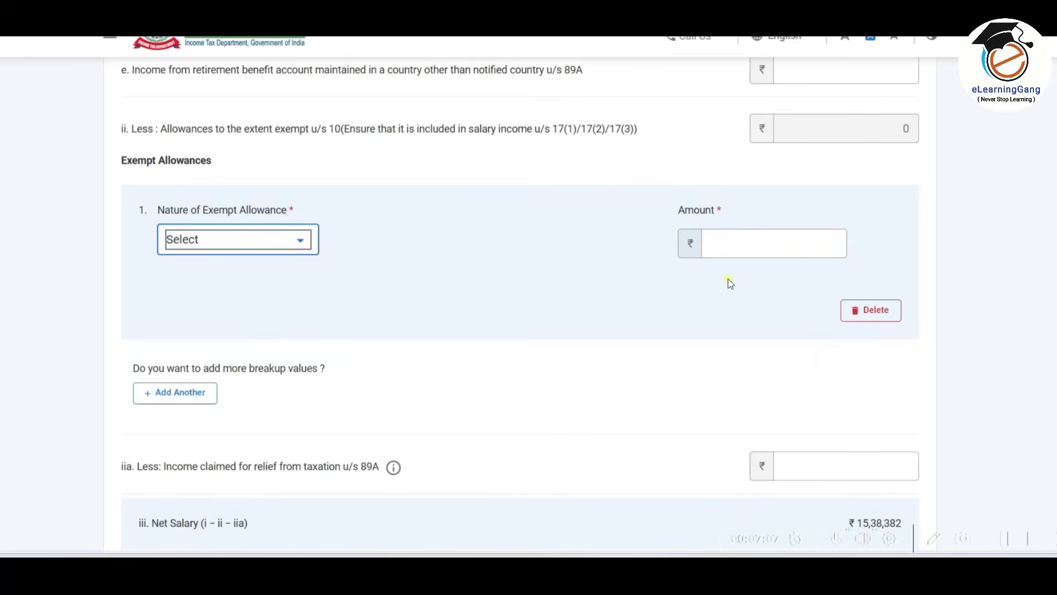
{"action": "left_click", "coordinate": [300, 240]}
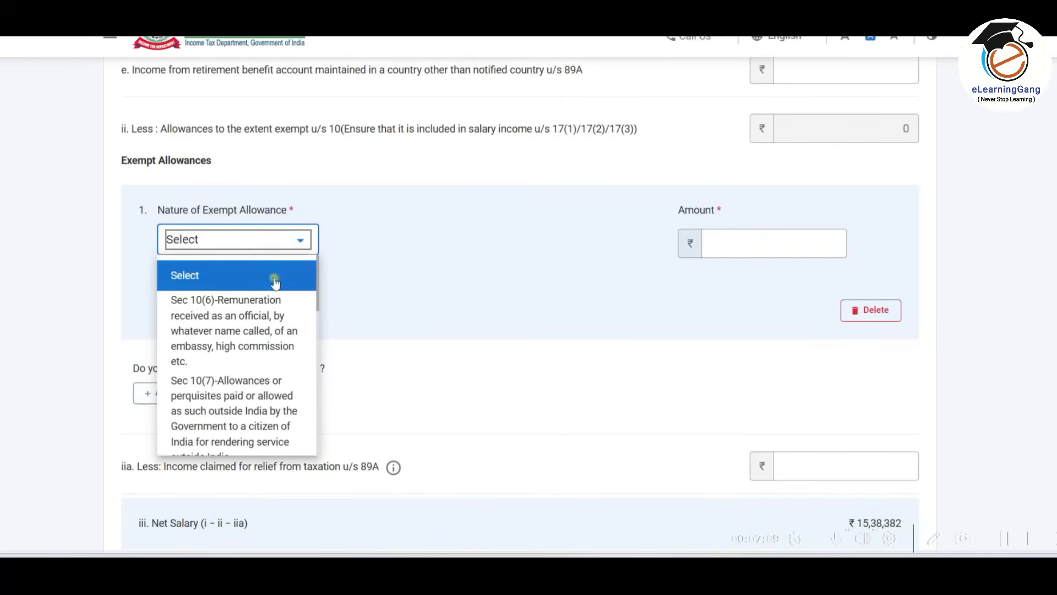
{"action": "left_click", "coordinate": [380, 291]}
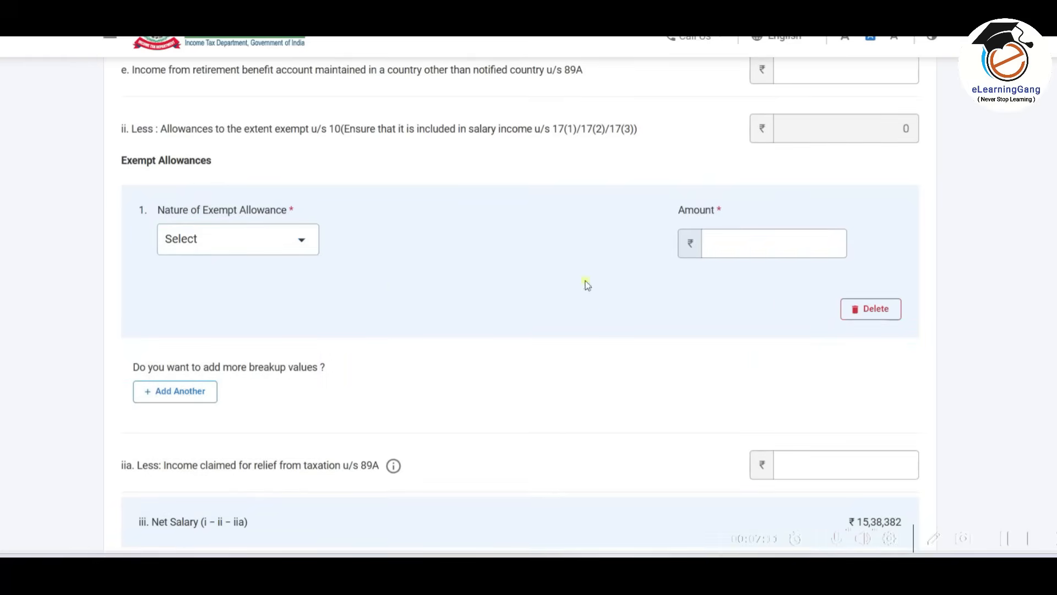
{"action": "left_click", "coordinate": [819, 249]}
{"action": "left_click", "coordinate": [875, 308]}
{"action": "left_click", "coordinate": [569, 325]}
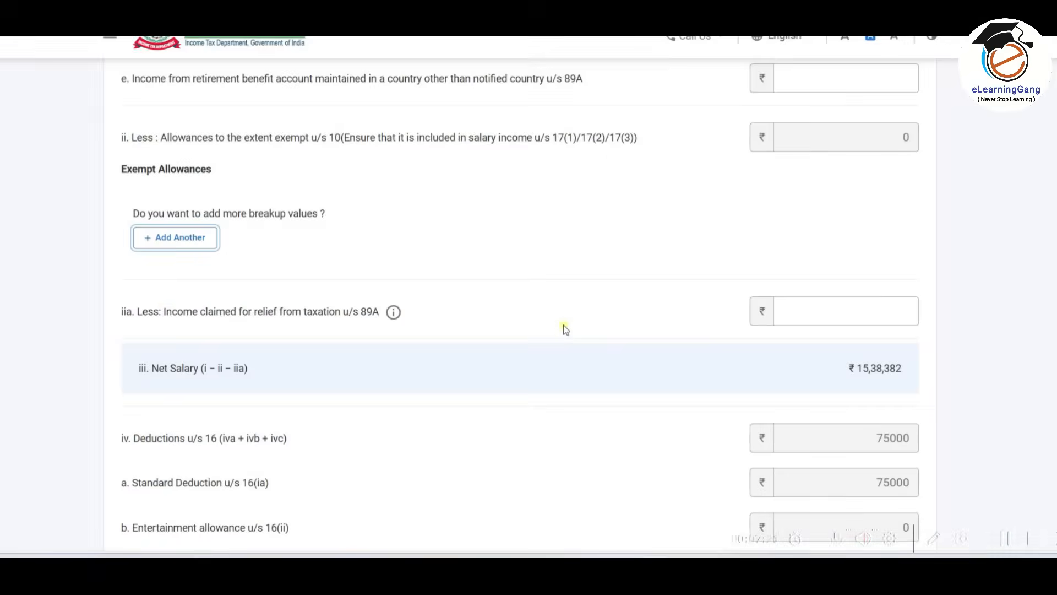
Check the section 16 deductions and the income chargeable under Salaries against Form 16, and save the salary income.
{"action": "scroll", "coordinate": [583, 201], "scroll_direction": "down", "scroll_amount": 4}
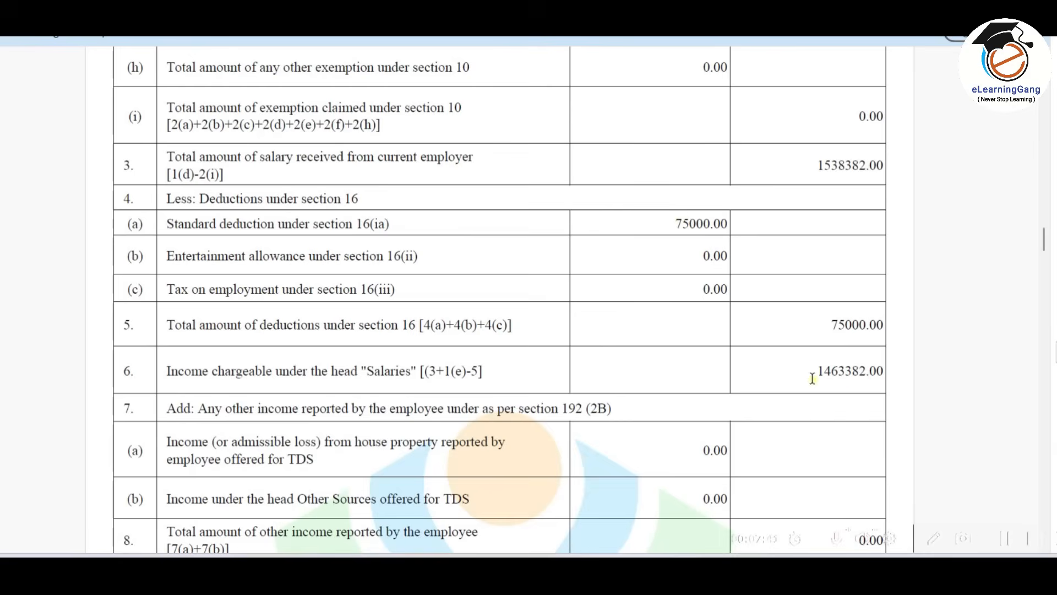
{"action": "key", "text": "alt+Tab"}
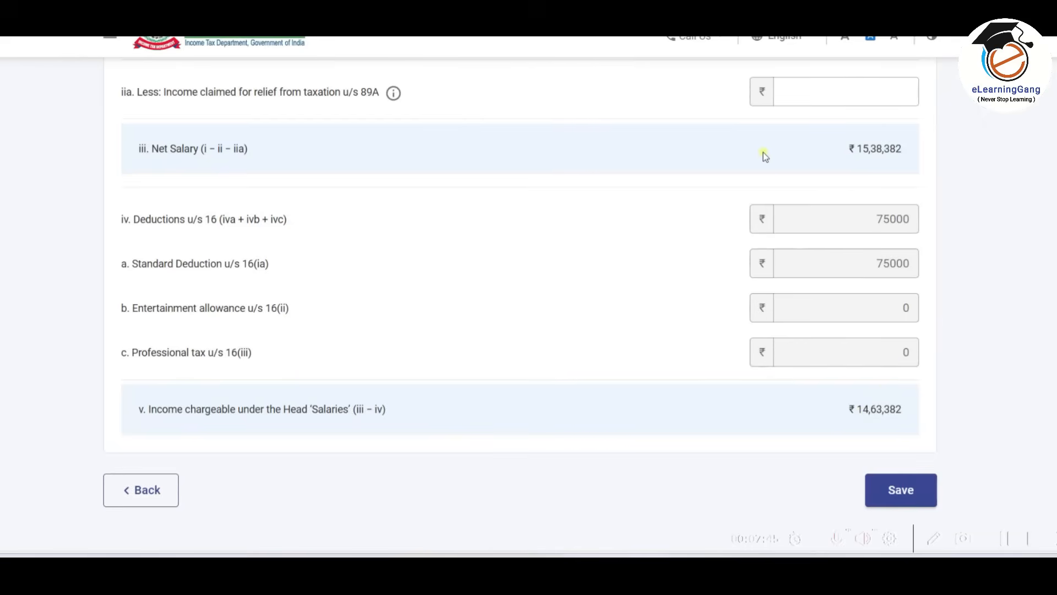
{"action": "left_click", "coordinate": [905, 492]}
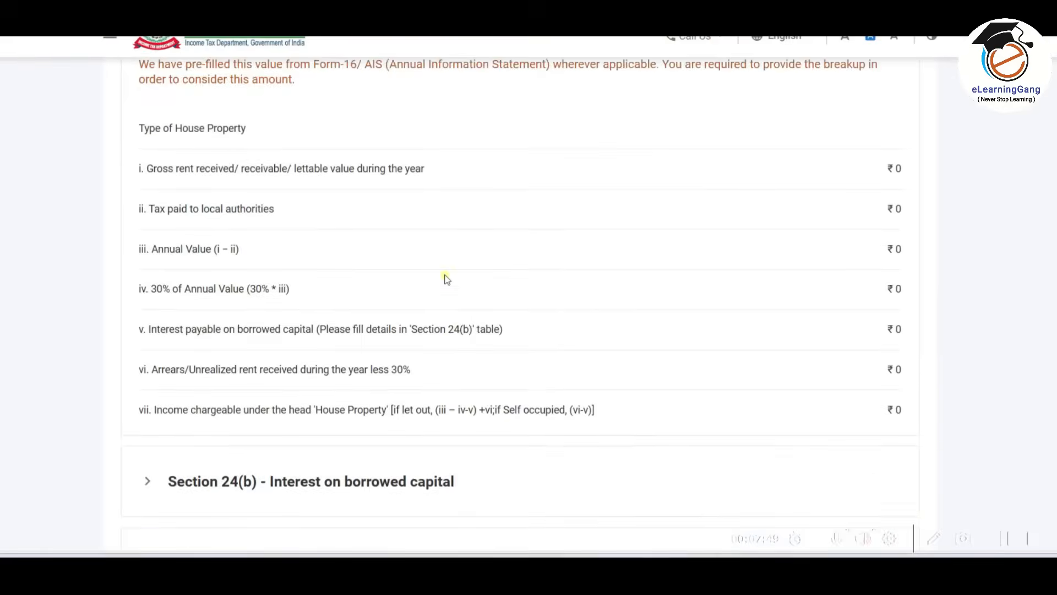
Review the salary and house property entries, and expand B3 Income from Other Sources to examine its breakup.
{"action": "scroll", "coordinate": [553, 218], "scroll_direction": "down", "scroll_amount": 1}
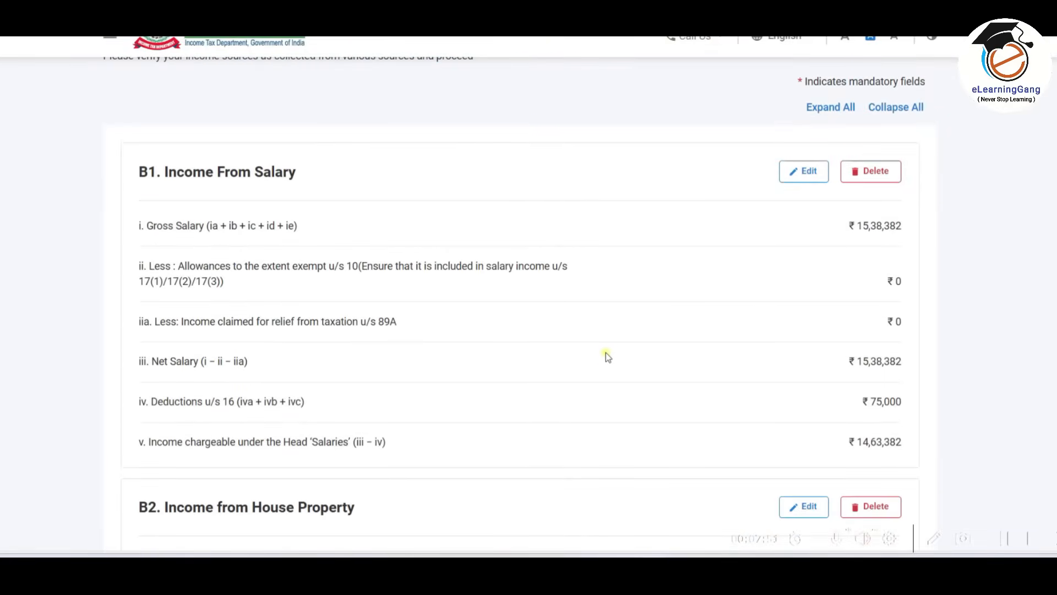
{"action": "scroll", "coordinate": [622, 254], "scroll_direction": "down", "scroll_amount": 8}
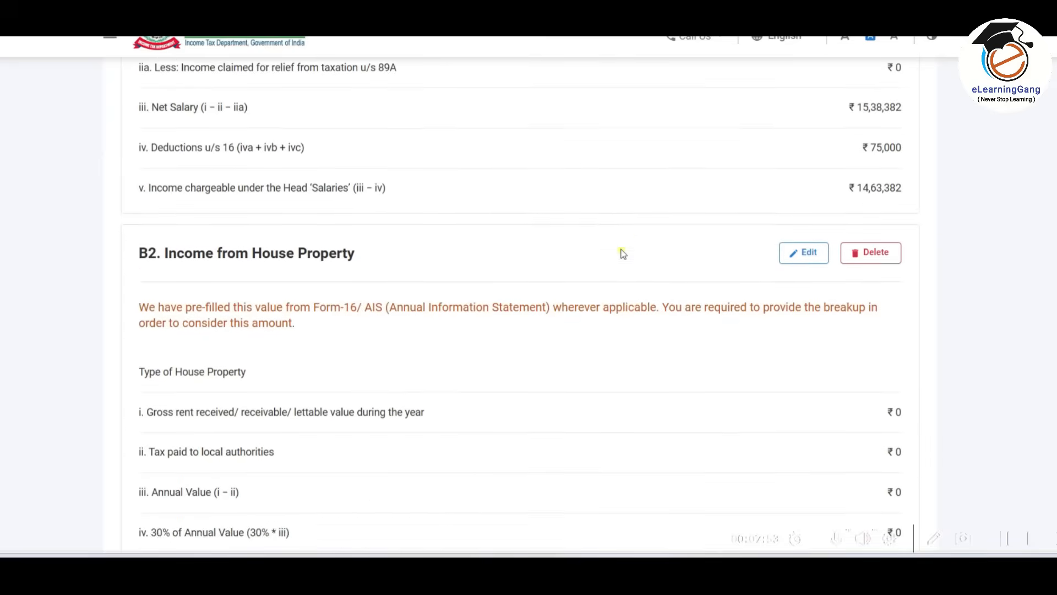
{"action": "scroll", "coordinate": [622, 253], "scroll_direction": "down", "scroll_amount": 2}
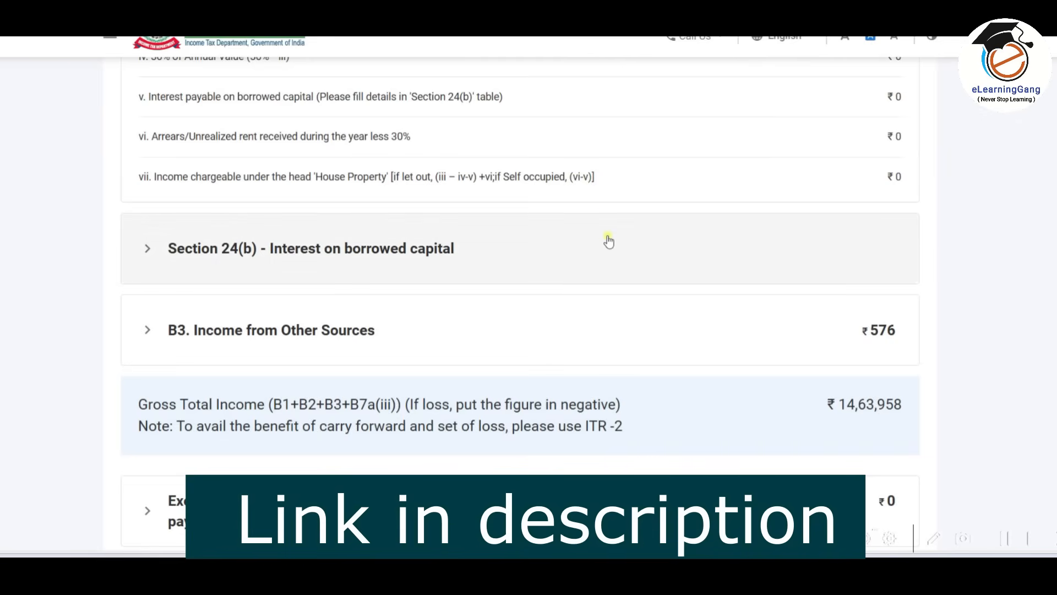
{"action": "scroll", "coordinate": [608, 241], "scroll_direction": "down", "scroll_amount": 1}
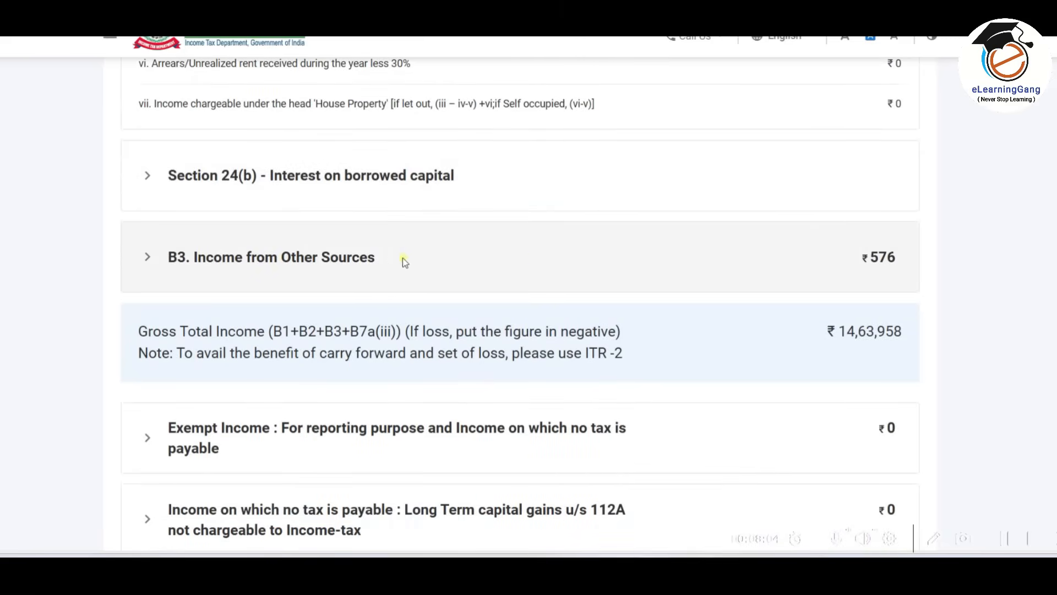
{"action": "left_click", "coordinate": [585, 265]}
{"action": "scroll", "coordinate": [583, 265], "scroll_direction": "down", "scroll_amount": 2}
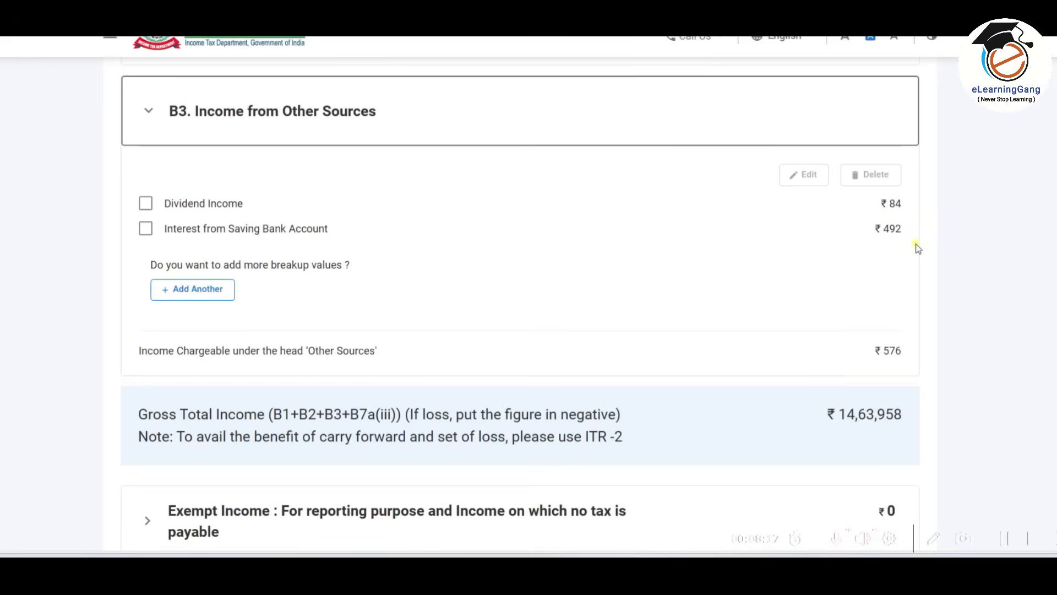
Set the amount of Interest from Saving Bank Account to 516 and save the entry.
{"action": "left_click", "coordinate": [145, 228]}
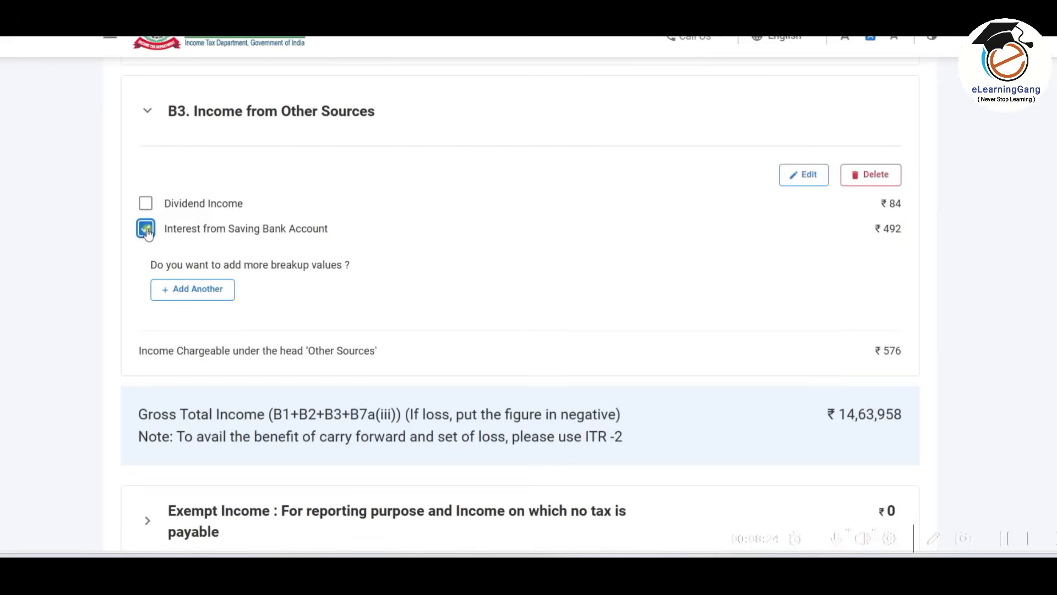
{"action": "left_click", "coordinate": [805, 175]}
{"action": "left_click", "coordinate": [493, 296]}
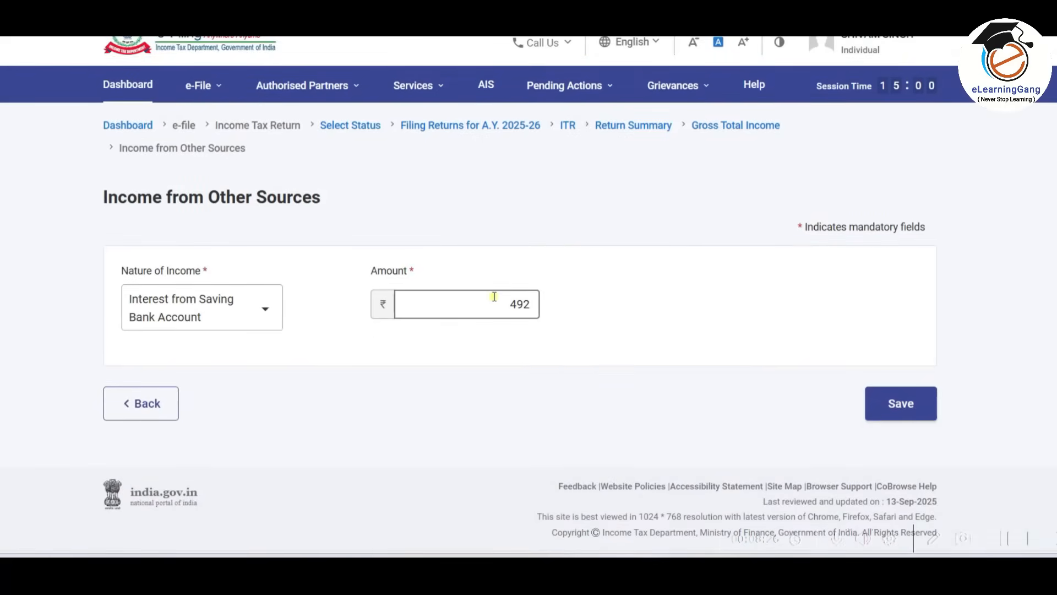
{"action": "left_click_drag", "start_coordinate": [493, 296], "coordinate": [571, 308]}
{"action": "type", "text": "516"}
{"action": "left_click", "coordinate": [907, 403]}
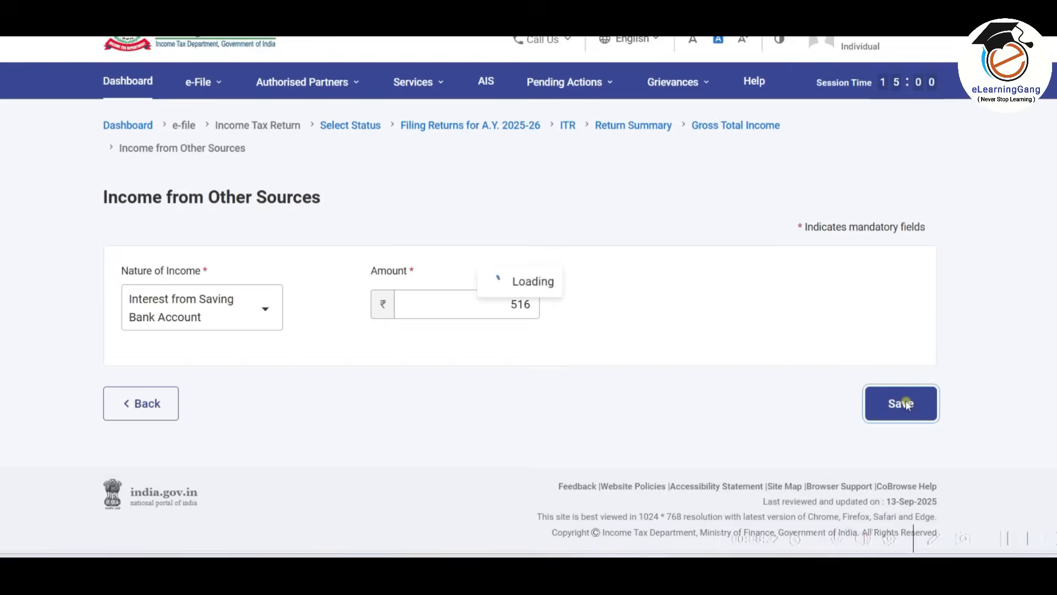
Open the Dividend Income entry under B3 for editing, check its quarterly breakup and save it.
{"action": "scroll", "coordinate": [754, 355], "scroll_direction": "down", "scroll_amount": 7}
{"action": "scroll", "coordinate": [755, 355], "scroll_direction": "down", "scroll_amount": 10}
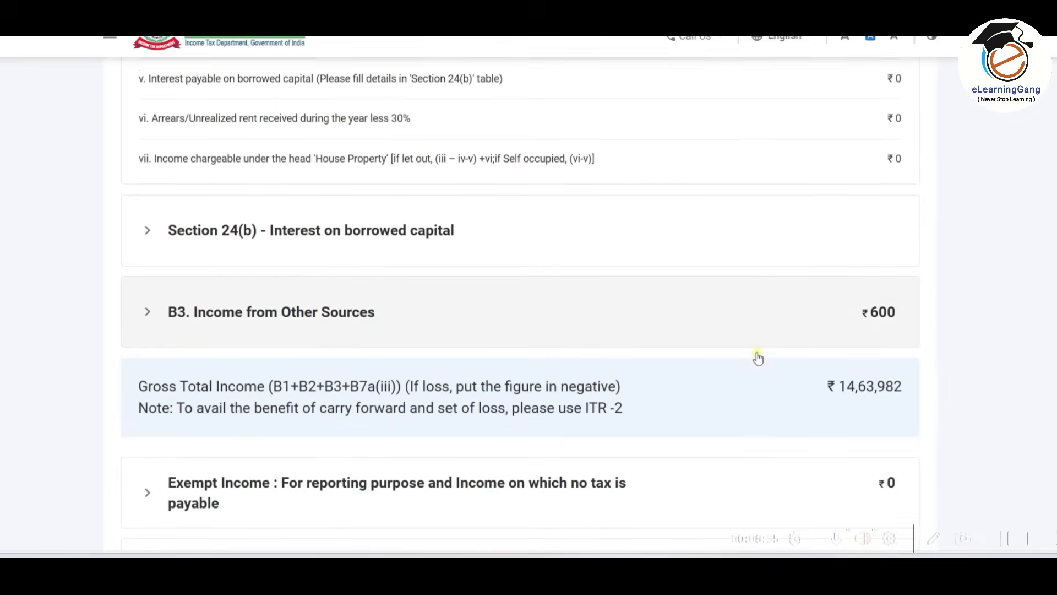
{"action": "left_click", "coordinate": [751, 278]}
{"action": "scroll", "coordinate": [798, 270], "scroll_direction": "down", "scroll_amount": 1}
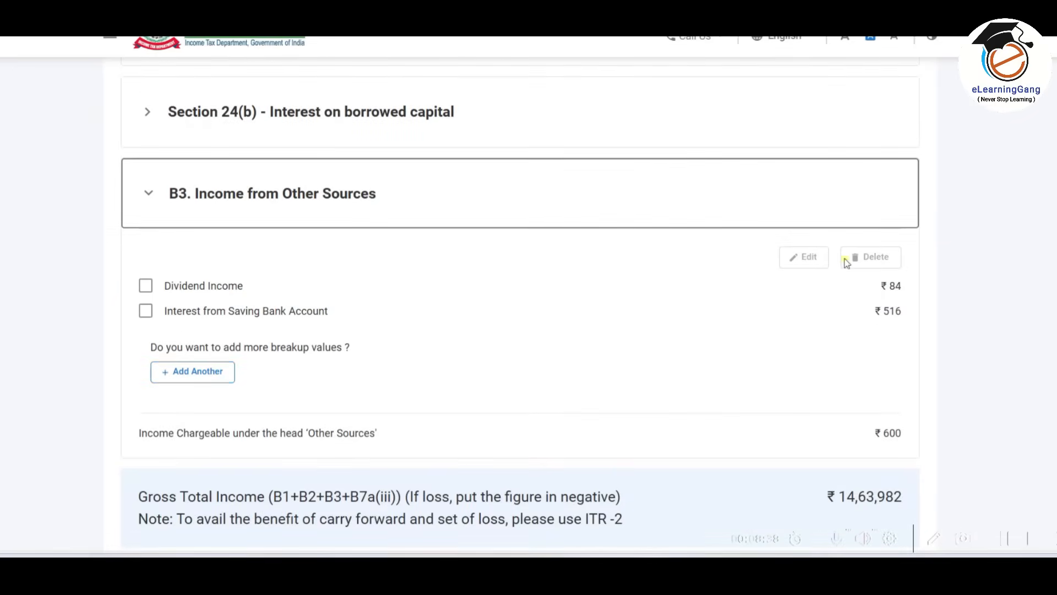
{"action": "left_click", "coordinate": [146, 286]}
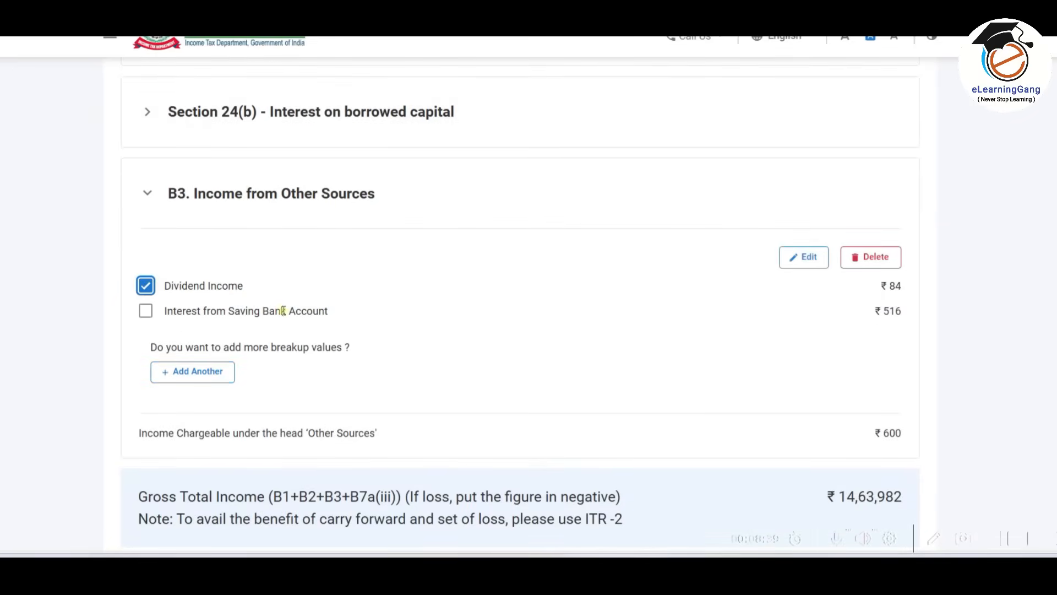
{"action": "left_click", "coordinate": [803, 258]}
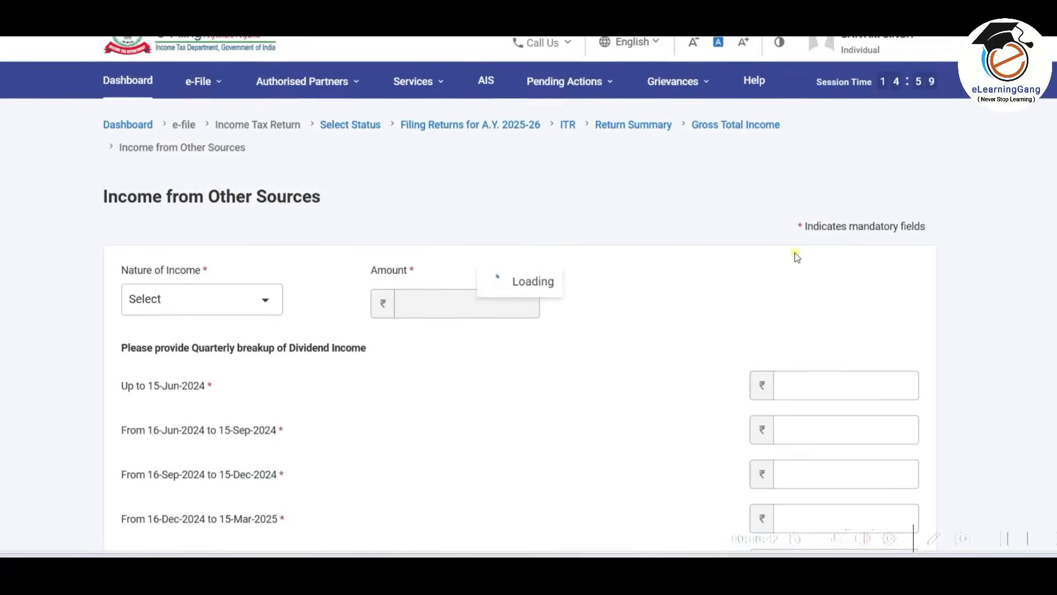
{"action": "scroll", "coordinate": [665, 228], "scroll_direction": "down", "scroll_amount": 4}
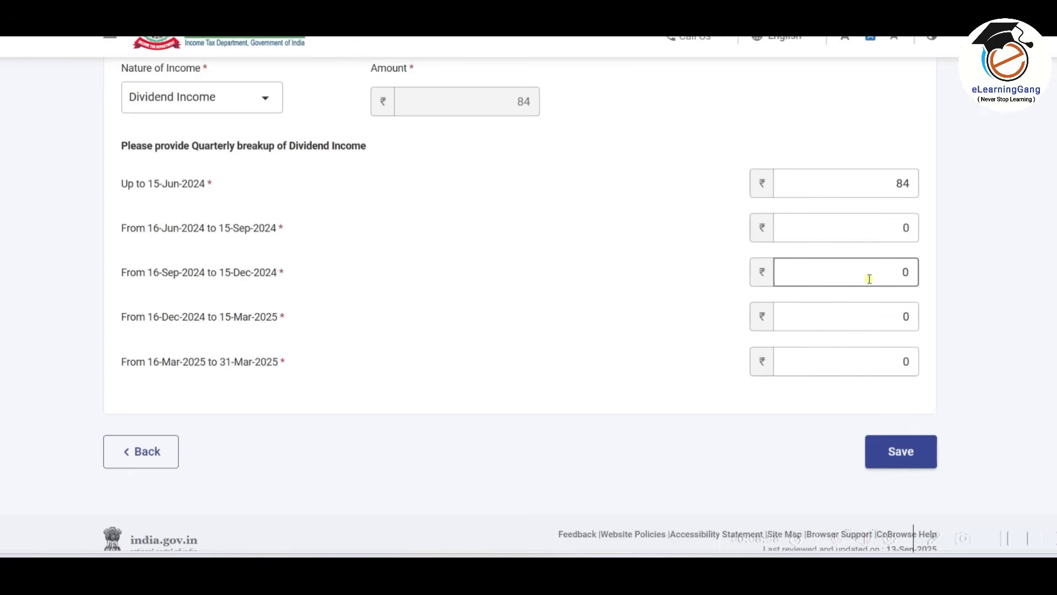
{"action": "left_click", "coordinate": [900, 452]}
{"action": "scroll", "coordinate": [539, 267], "scroll_direction": "down", "scroll_amount": 5}
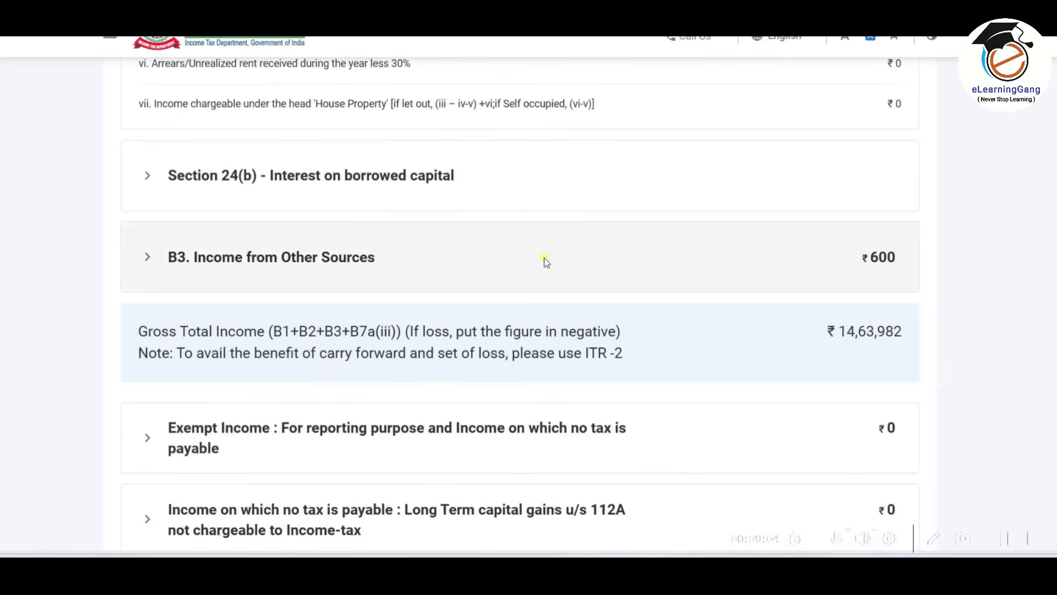
{"action": "left_click", "coordinate": [544, 257]}
{"action": "scroll", "coordinate": [542, 260], "scroll_direction": "down", "scroll_amount": 3}
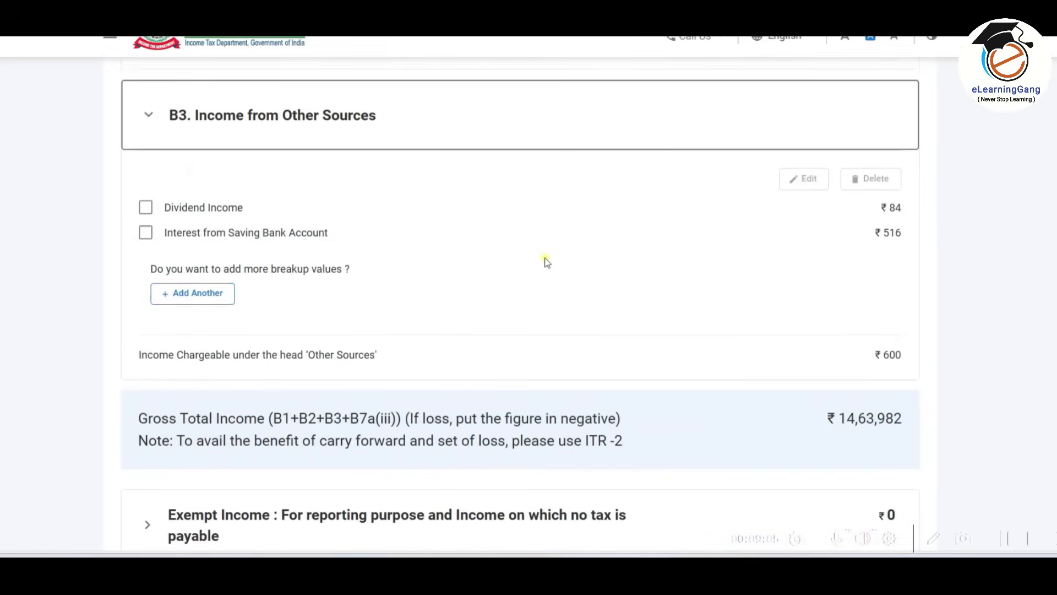
{"action": "left_click", "coordinate": [181, 297]}
{"action": "left_click", "coordinate": [234, 302]}
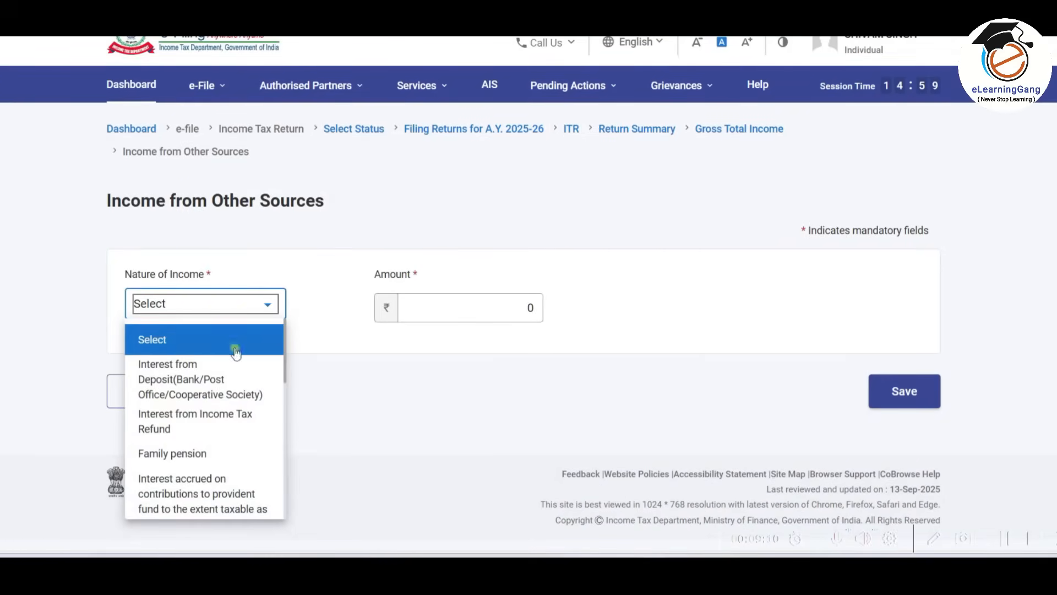
{"action": "scroll", "coordinate": [247, 370], "scroll_direction": "down", "scroll_amount": 5}
{"action": "scroll", "coordinate": [251, 380], "scroll_direction": "down", "scroll_amount": 2}
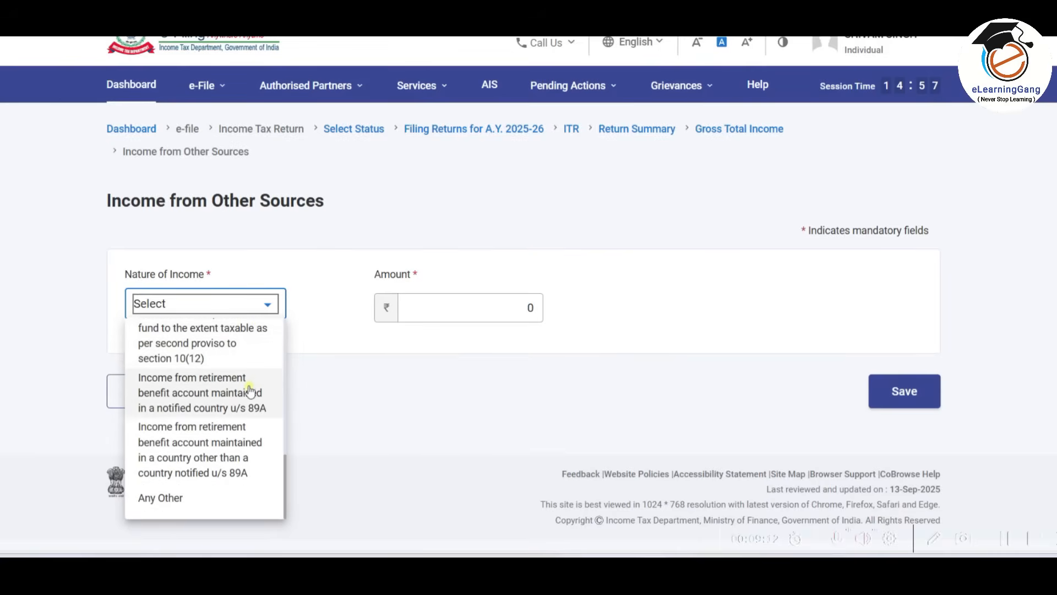
{"action": "scroll", "coordinate": [251, 392], "scroll_direction": "up", "scroll_amount": 8}
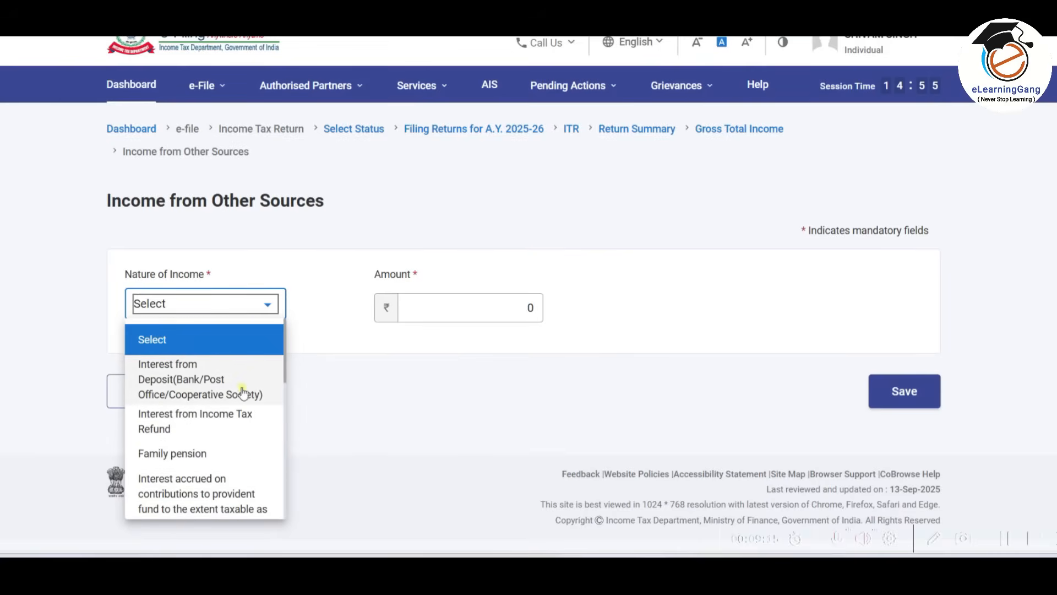
{"action": "left_click", "coordinate": [354, 378]}
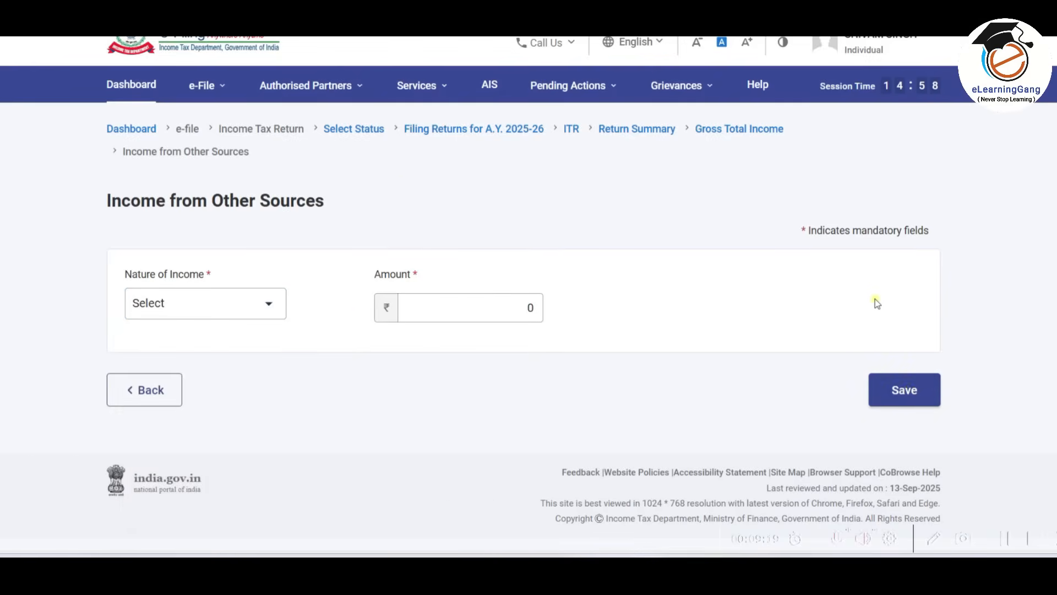
{"action": "left_click", "coordinate": [155, 389]}
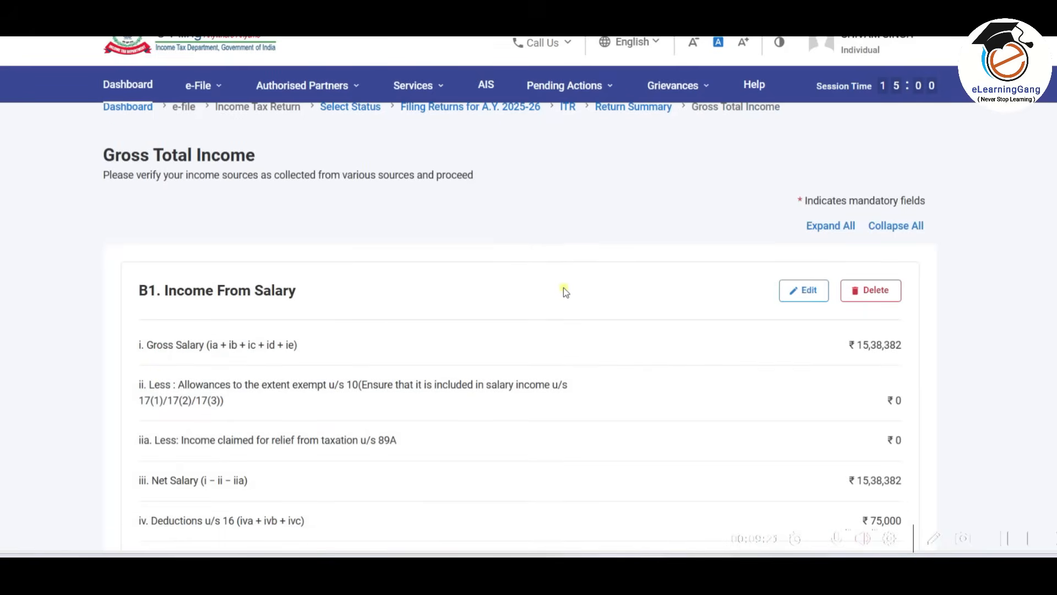
Review the income heads and check the nature-of-income options for a new Exempt Income entry, then return without adding one.
{"action": "scroll", "coordinate": [564, 290], "scroll_direction": "down", "scroll_amount": 3}
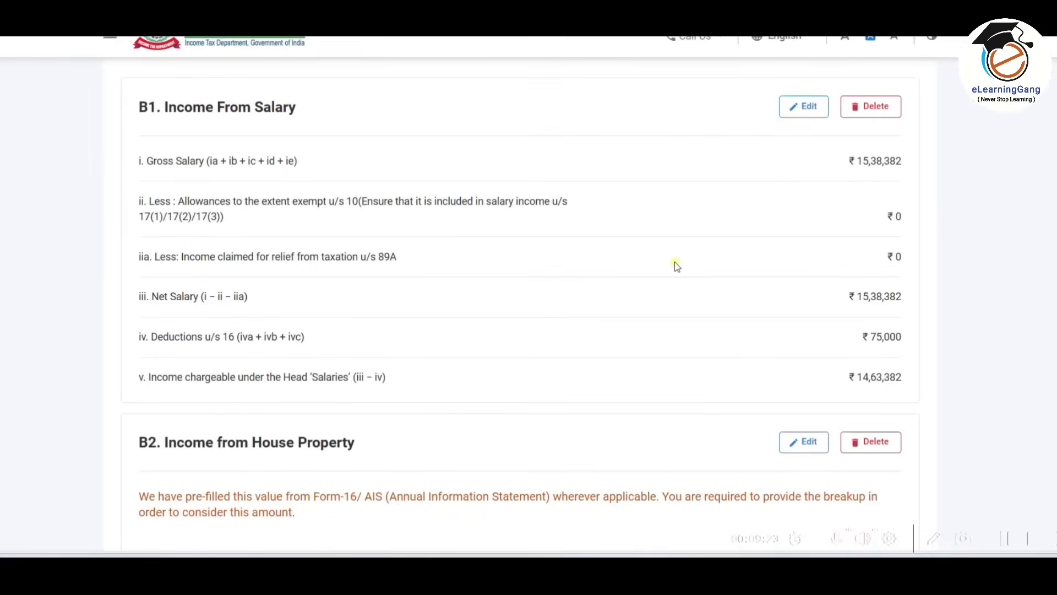
{"action": "scroll", "coordinate": [675, 262], "scroll_direction": "down", "scroll_amount": 10}
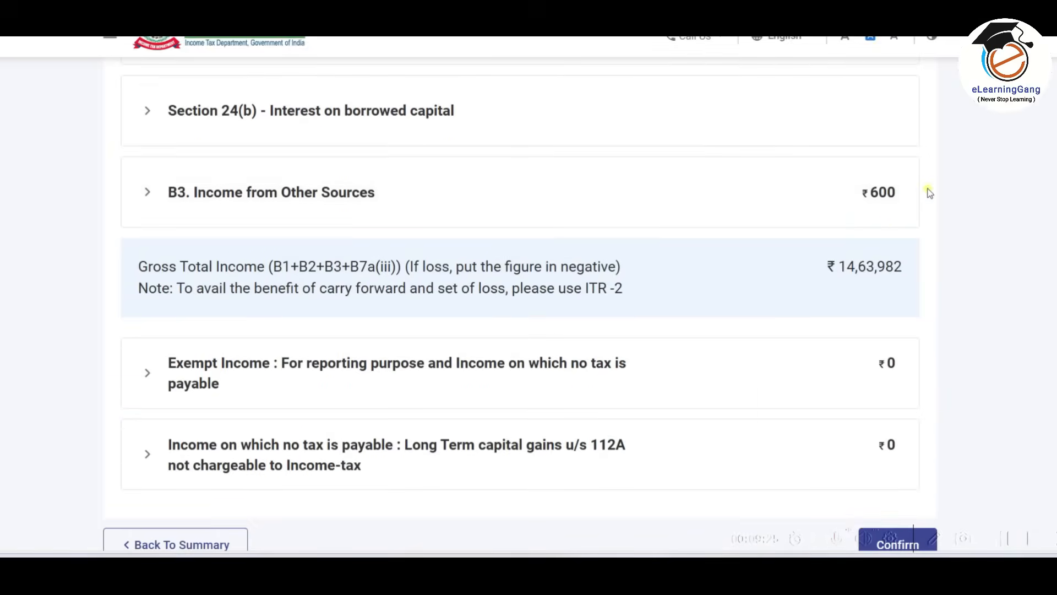
{"action": "scroll", "coordinate": [737, 213], "scroll_direction": "down", "scroll_amount": 3}
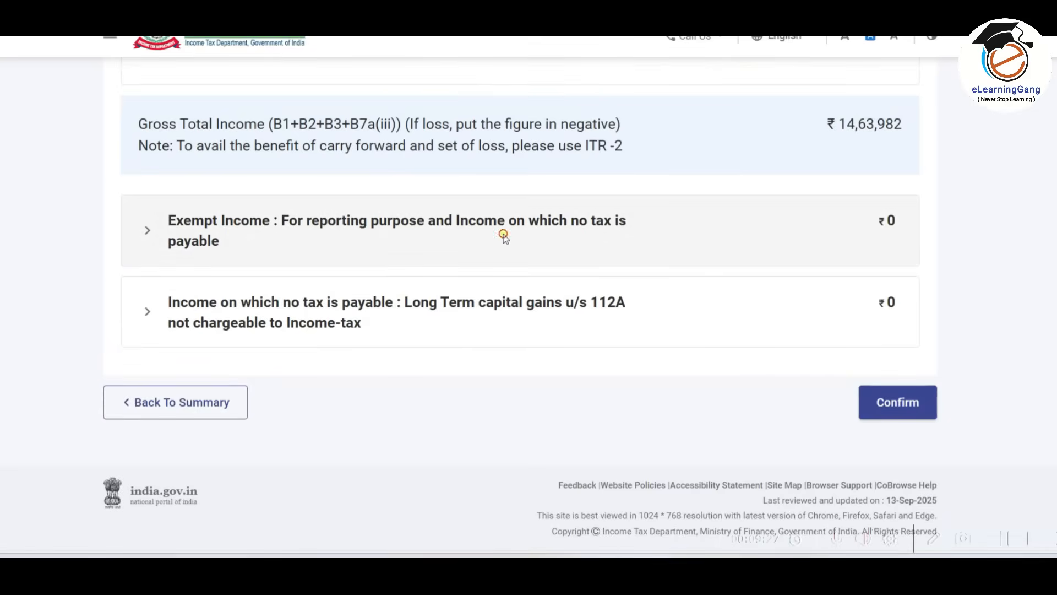
{"action": "left_click", "coordinate": [504, 236]}
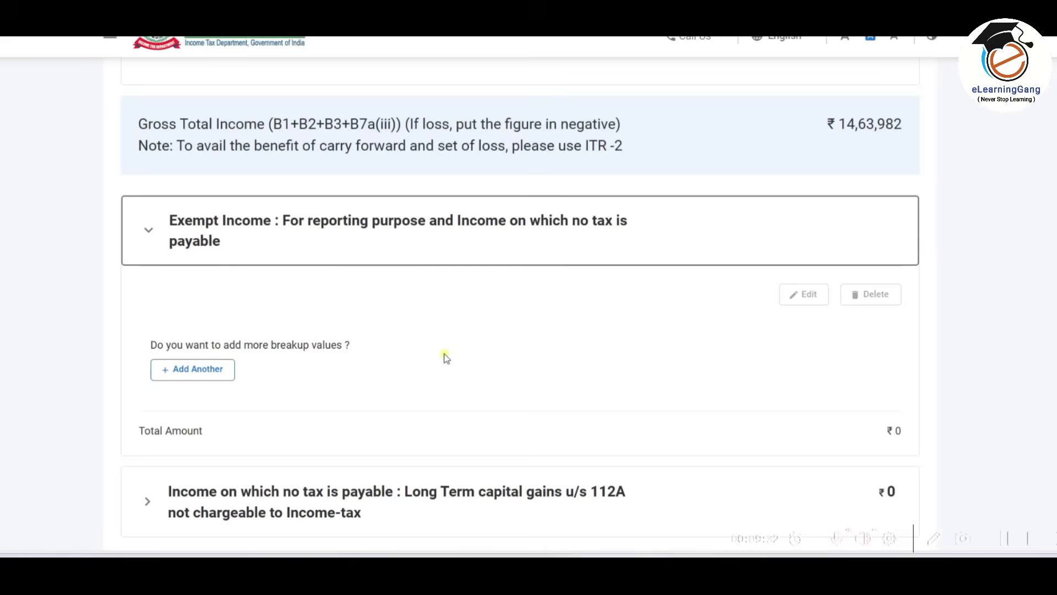
{"action": "left_click", "coordinate": [216, 375]}
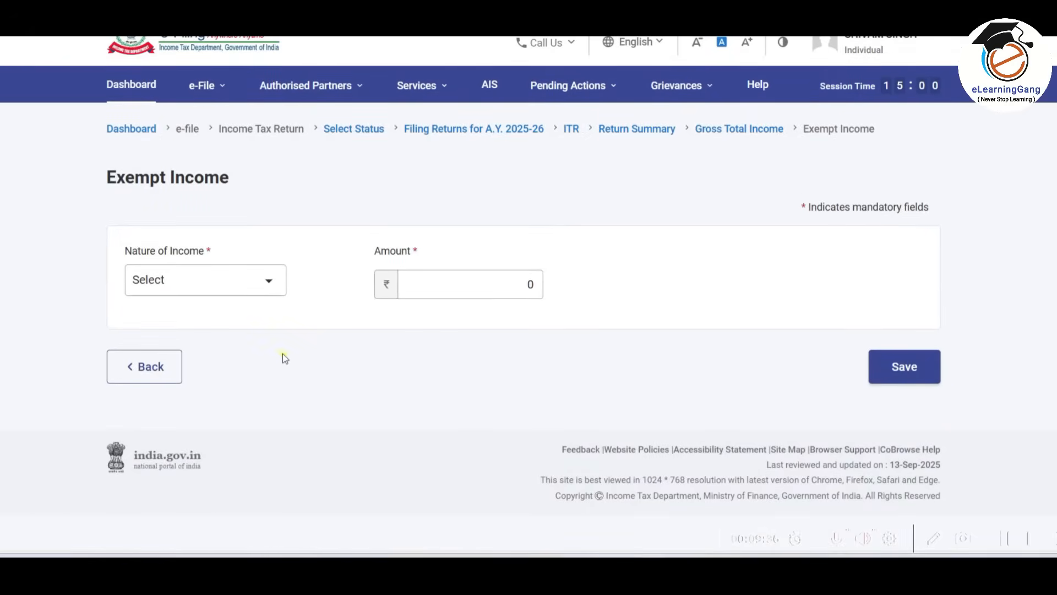
{"action": "left_click", "coordinate": [266, 282]}
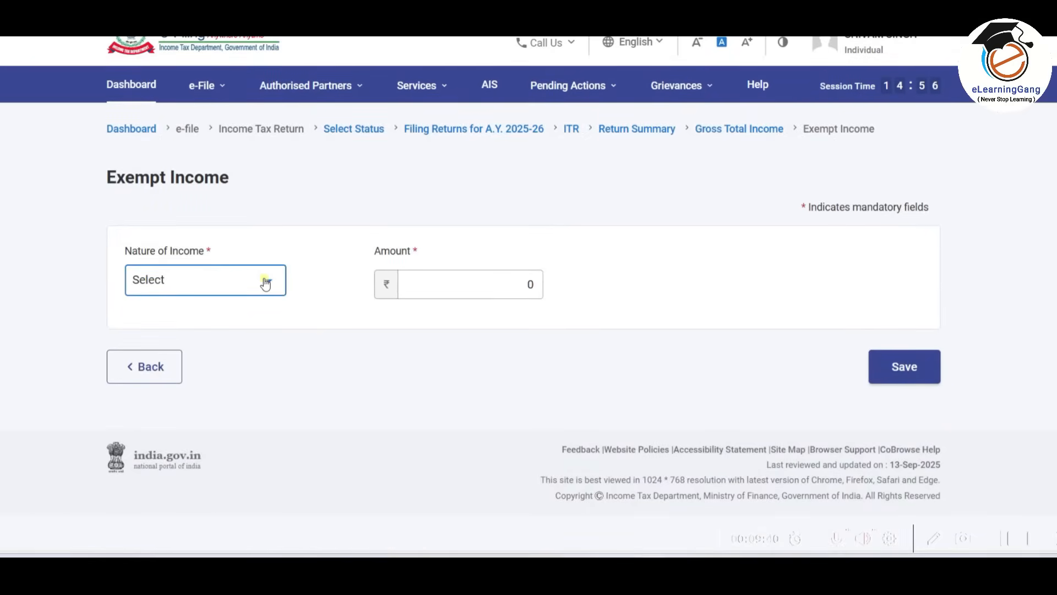
{"action": "left_click", "coordinate": [266, 283]}
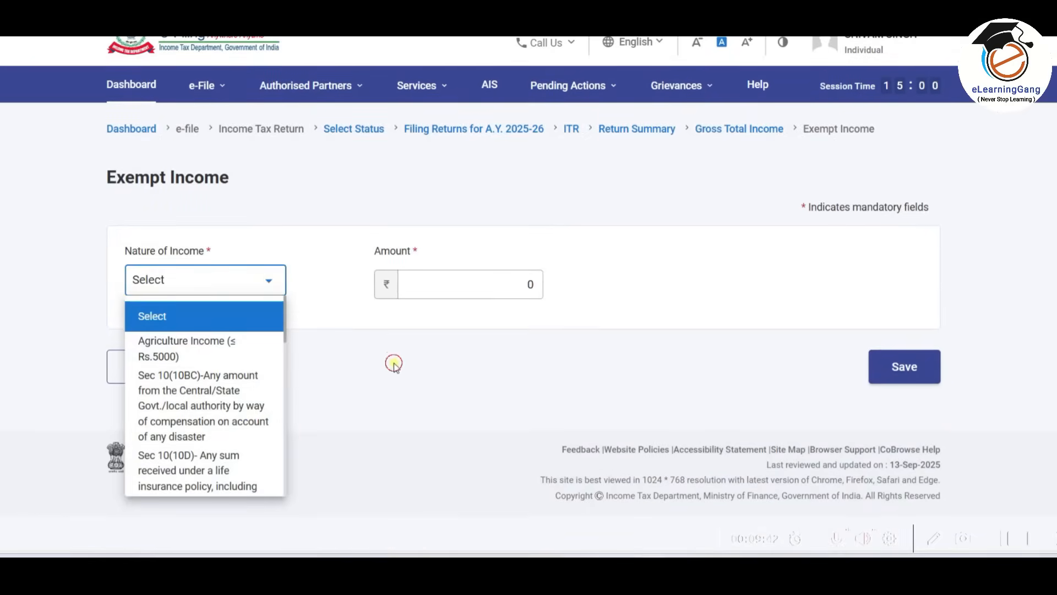
{"action": "left_click", "coordinate": [451, 304]}
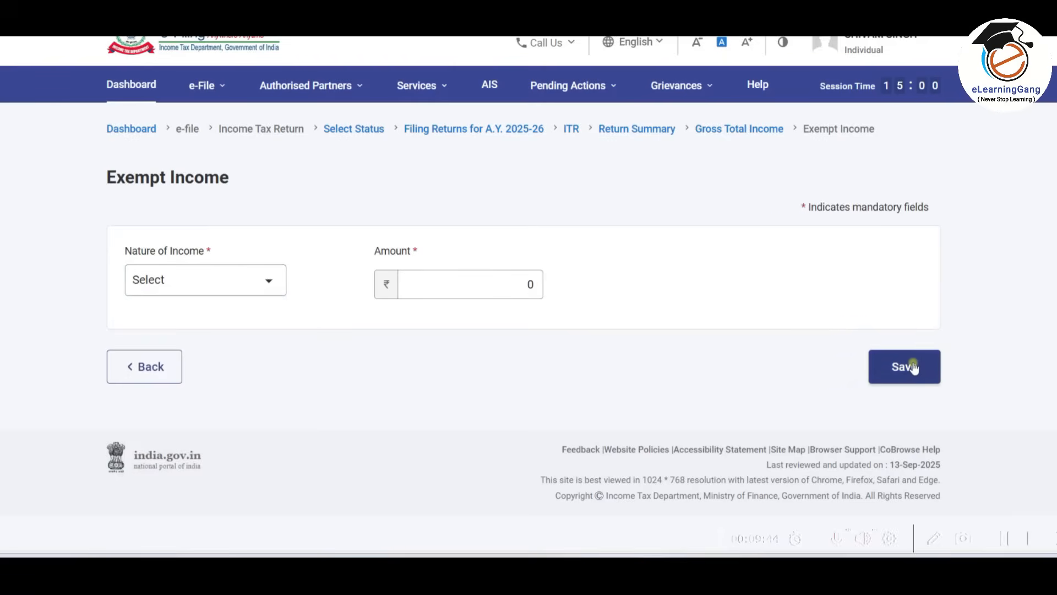
{"action": "left_click", "coordinate": [147, 366]}
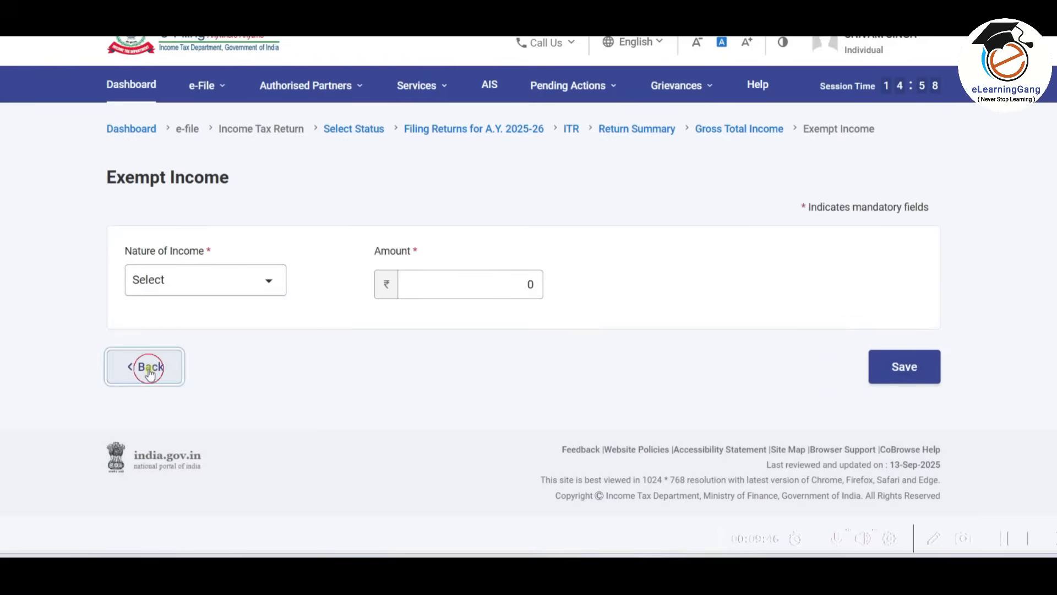
Check the section 112A long-term capital gains fields and confirm the Gross Total Income section.
{"action": "scroll", "coordinate": [322, 319], "scroll_direction": "down", "scroll_amount": 15}
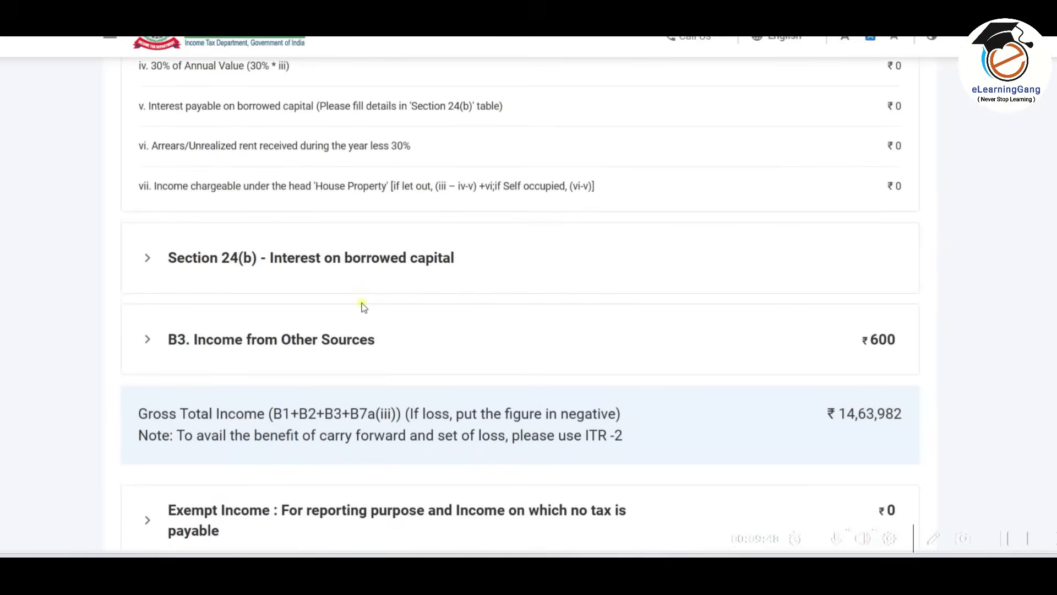
{"action": "scroll", "coordinate": [362, 306], "scroll_direction": "down", "scroll_amount": 5}
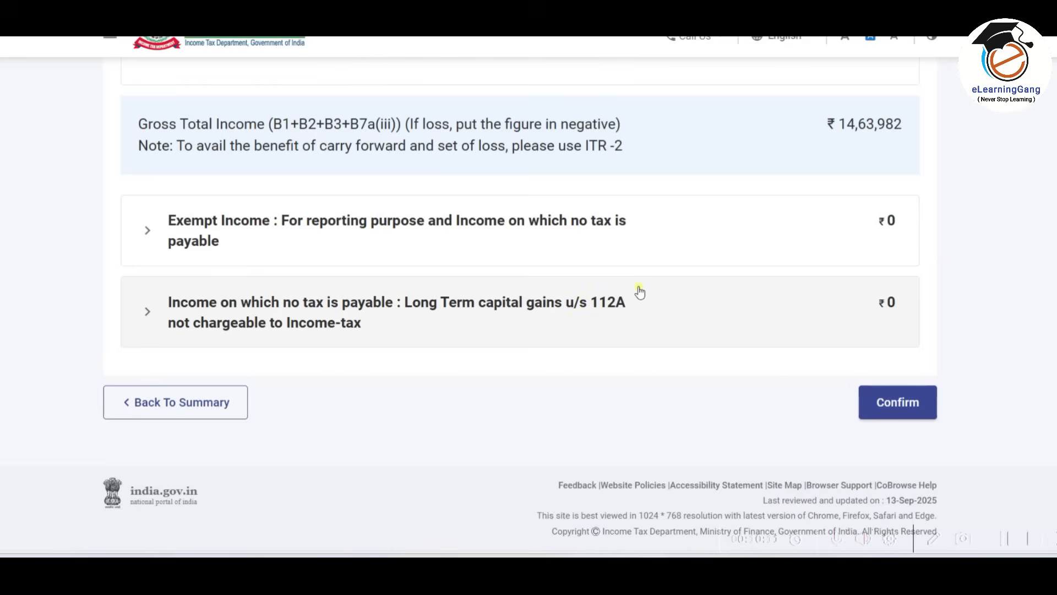
{"action": "left_click", "coordinate": [599, 313]}
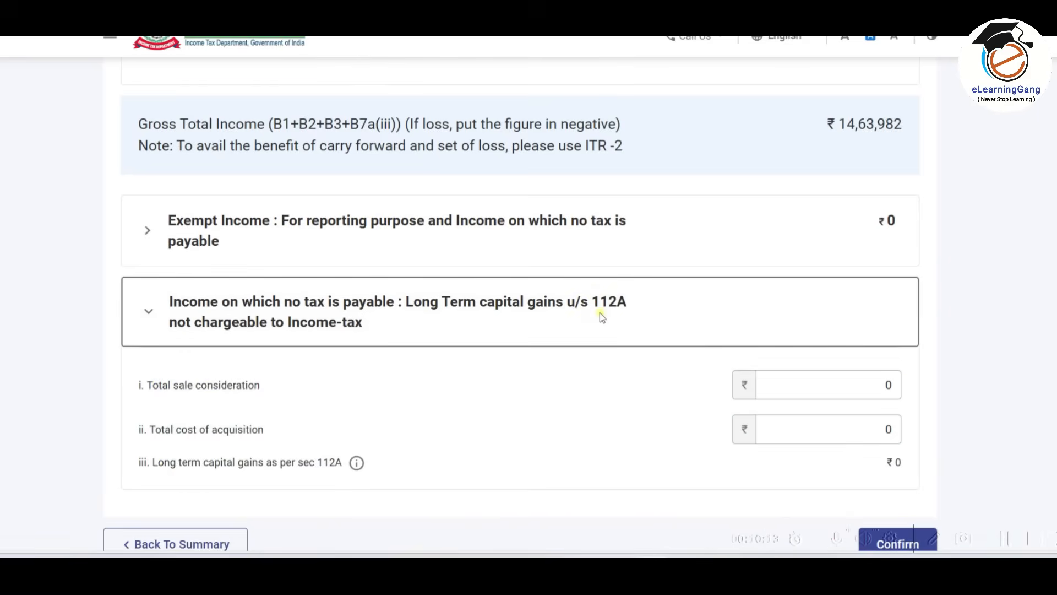
{"action": "scroll", "coordinate": [599, 313], "scroll_direction": "down", "scroll_amount": 3}
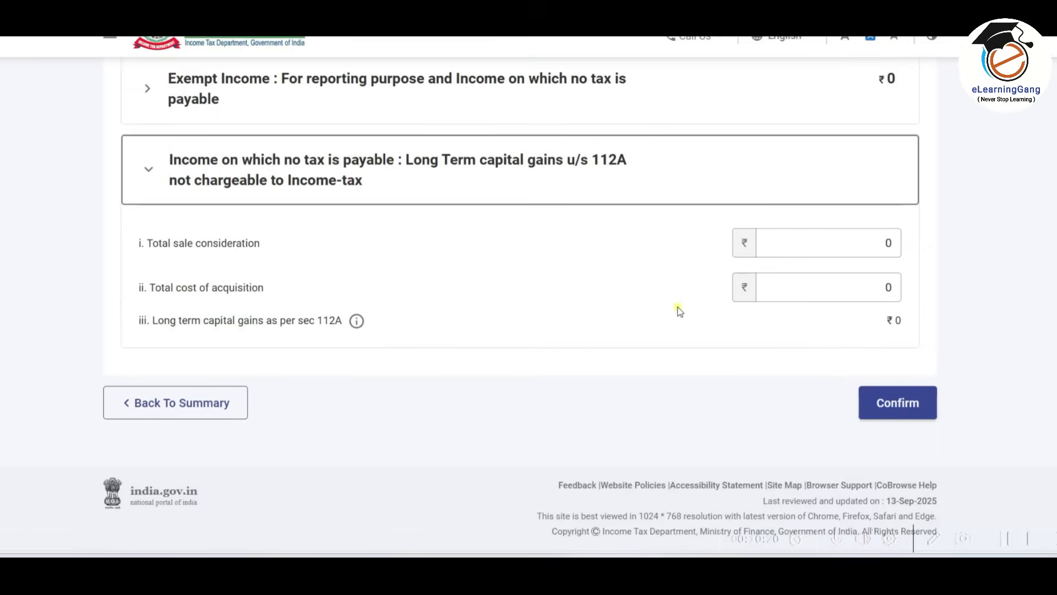
{"action": "left_click", "coordinate": [673, 175]}
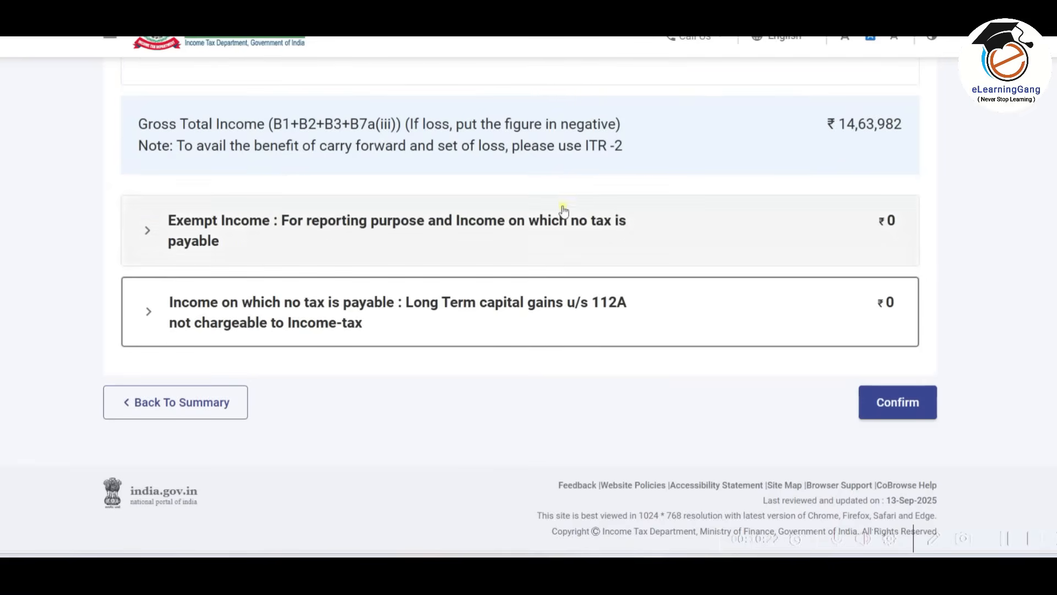
{"action": "left_click", "coordinate": [908, 409]}
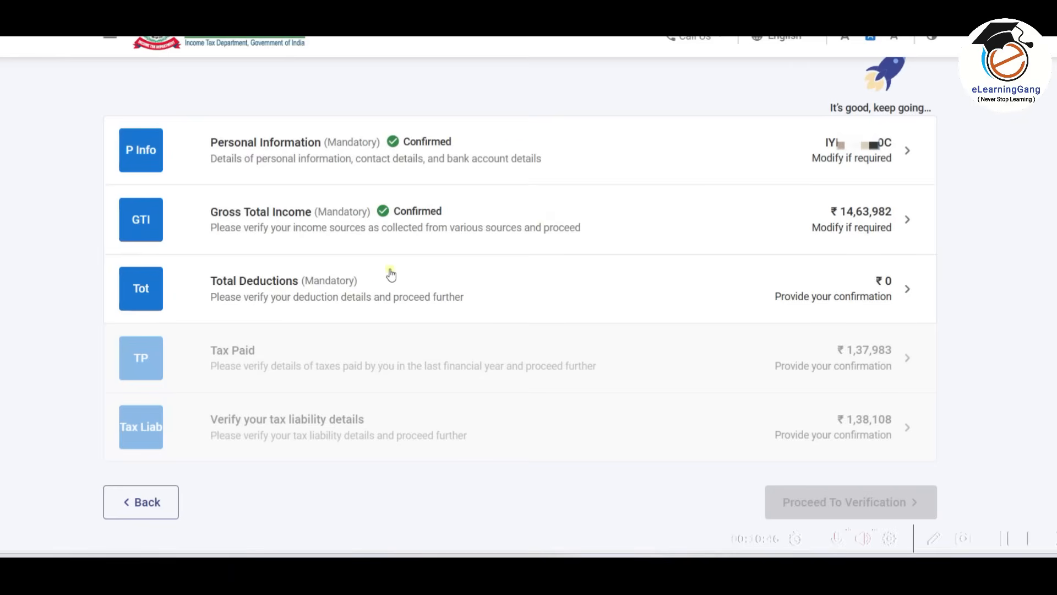
In Total Deductions, set the 80CCD(2) employer pension scheme investment amount to 50000 and save it.
{"action": "left_click", "coordinate": [522, 290]}
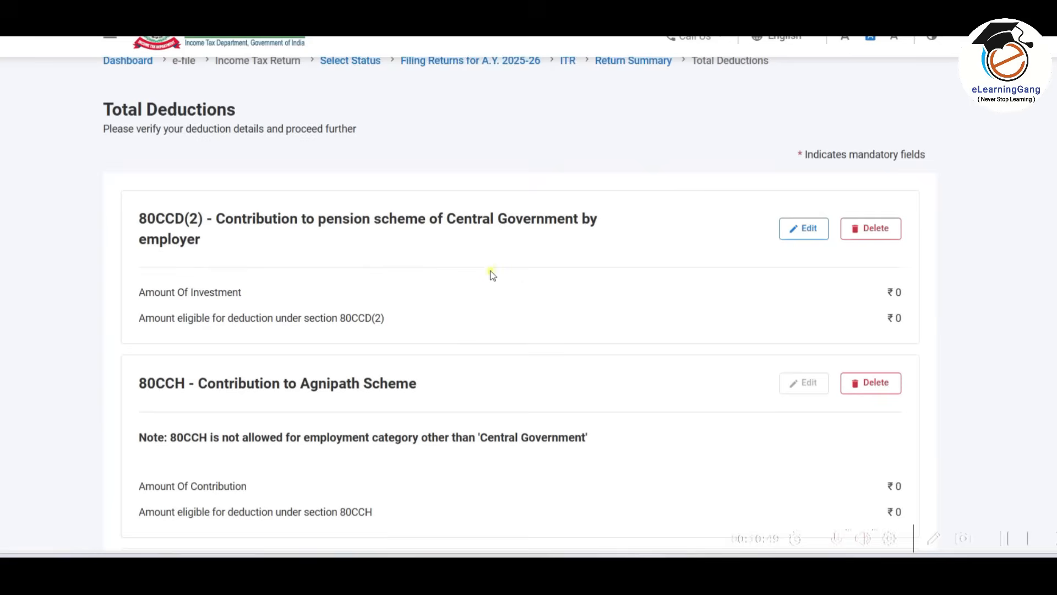
{"action": "scroll", "coordinate": [677, 251], "scroll_direction": "down", "scroll_amount": 3}
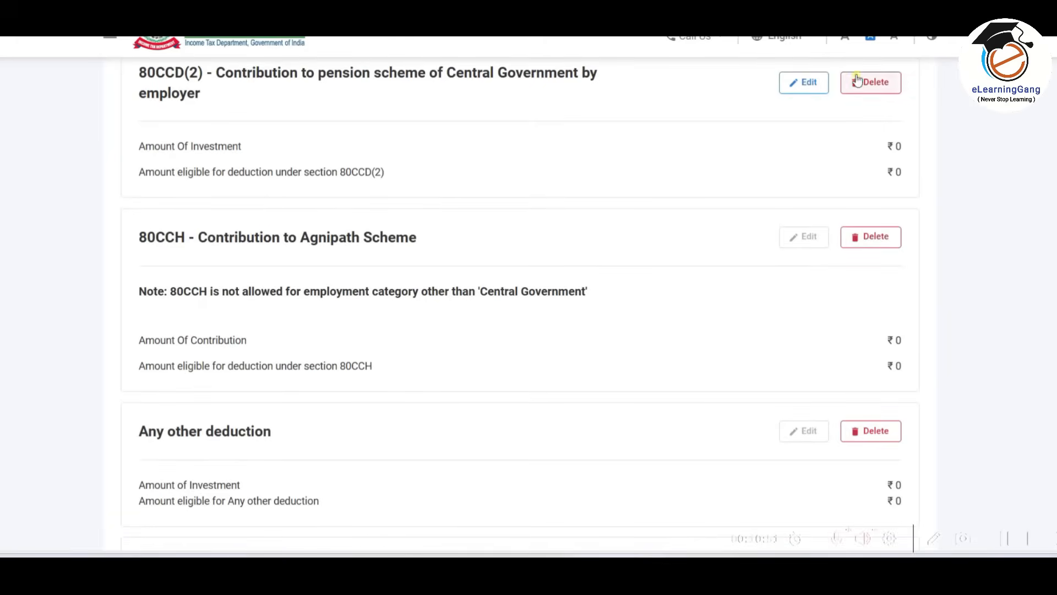
{"action": "scroll", "coordinate": [750, 384], "scroll_direction": "up", "scroll_amount": 3}
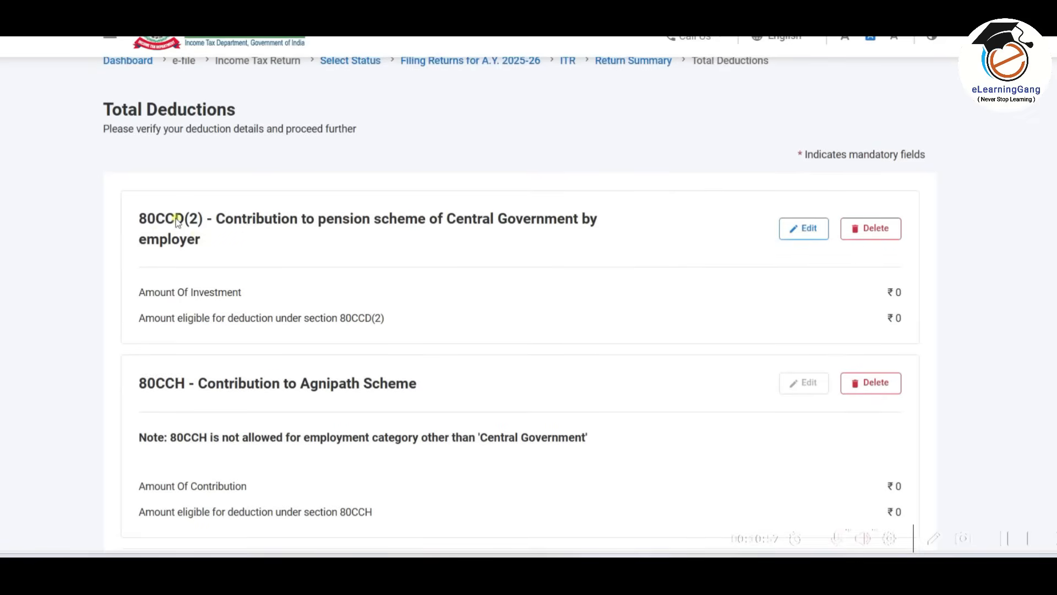
{"action": "left_click", "coordinate": [802, 231]}
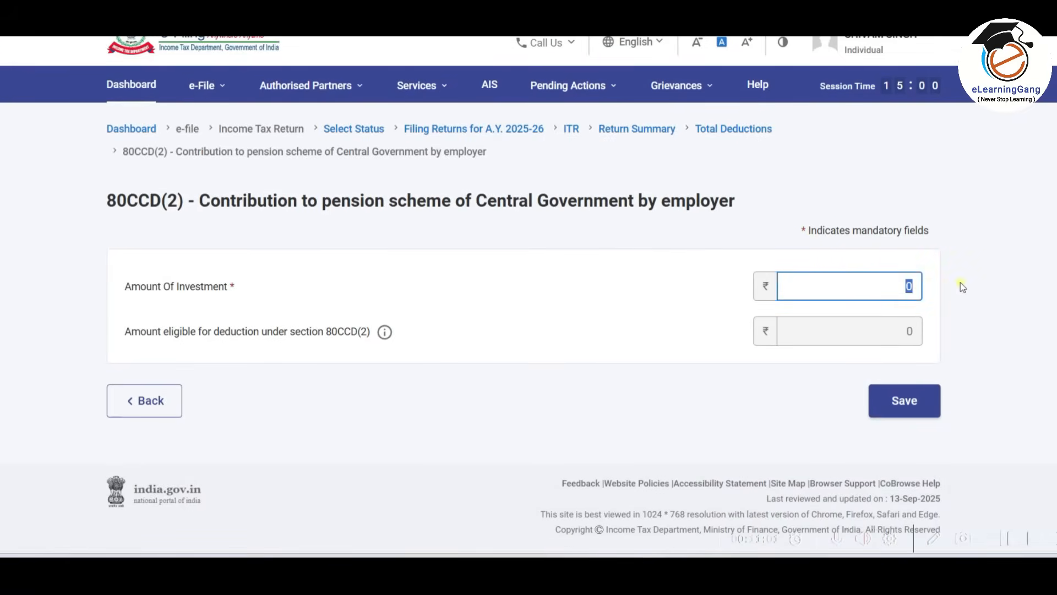
{"action": "type", "text": "50000"}
{"action": "left_click", "coordinate": [960, 287]}
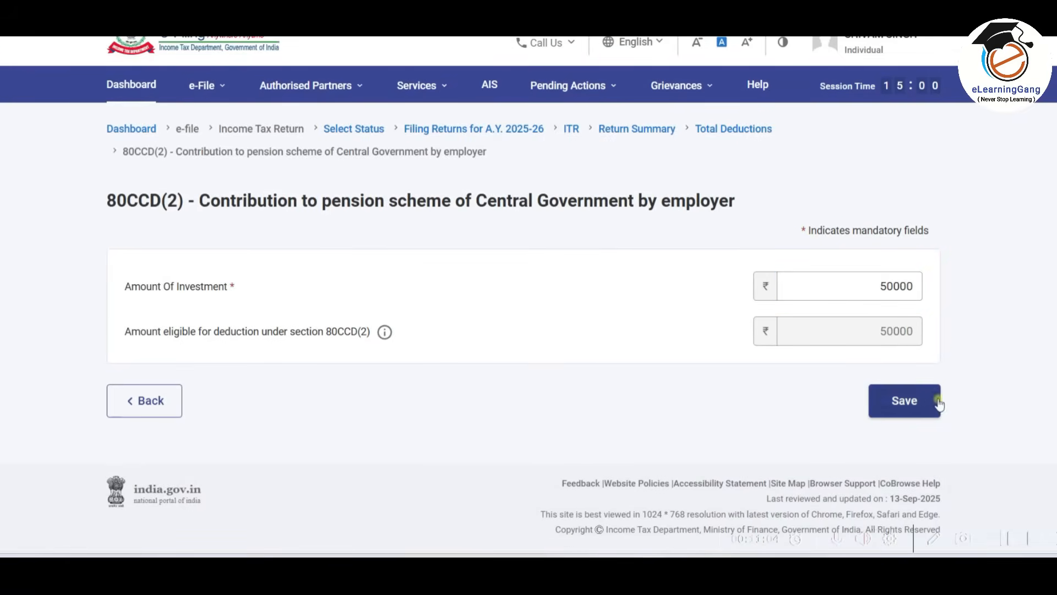
{"action": "left_click", "coordinate": [938, 403]}
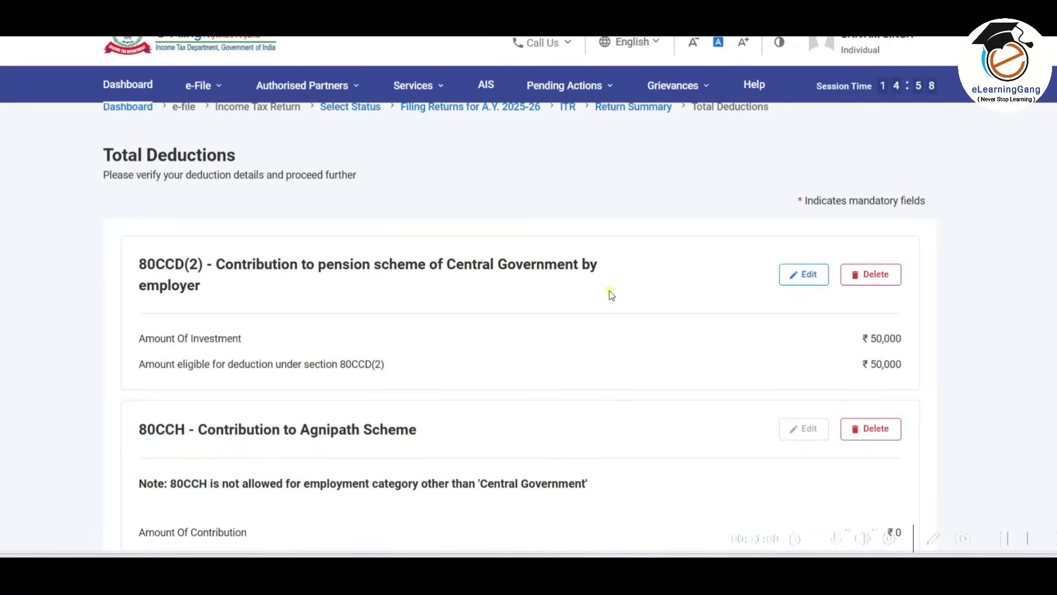
Review the claimed and eligible deduction amounts and confirm the Total Deductions section.
{"action": "scroll", "coordinate": [632, 272], "scroll_direction": "down", "scroll_amount": 2}
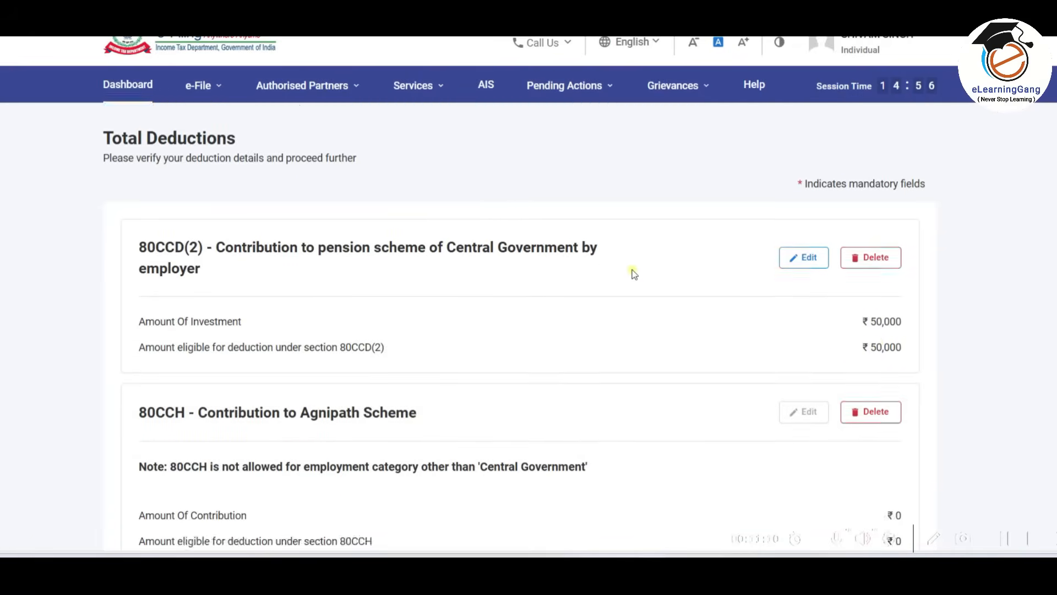
{"action": "scroll", "coordinate": [632, 273], "scroll_direction": "down", "scroll_amount": 5}
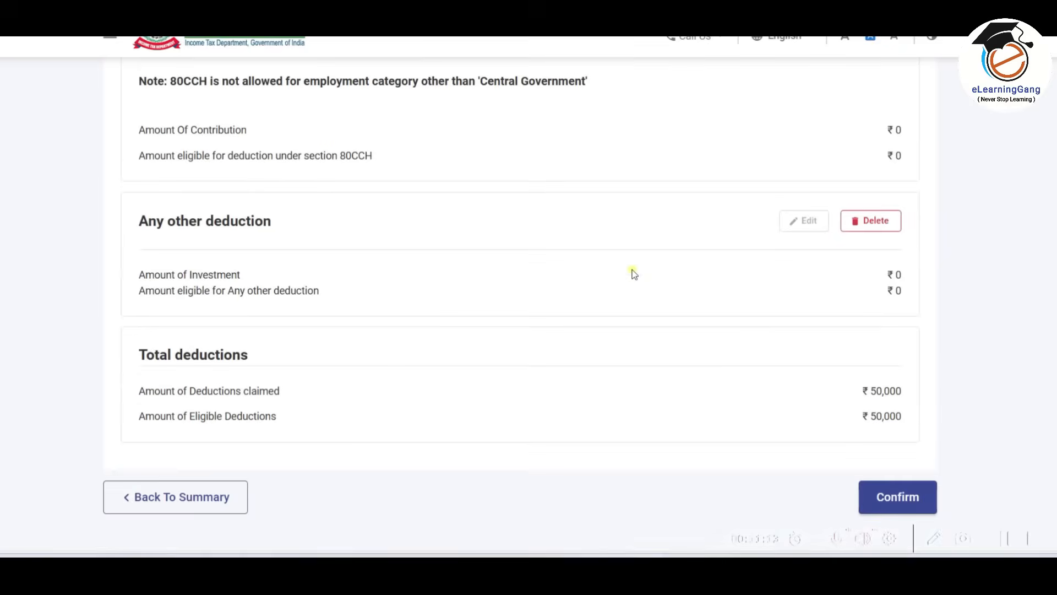
{"action": "left_click", "coordinate": [893, 497]}
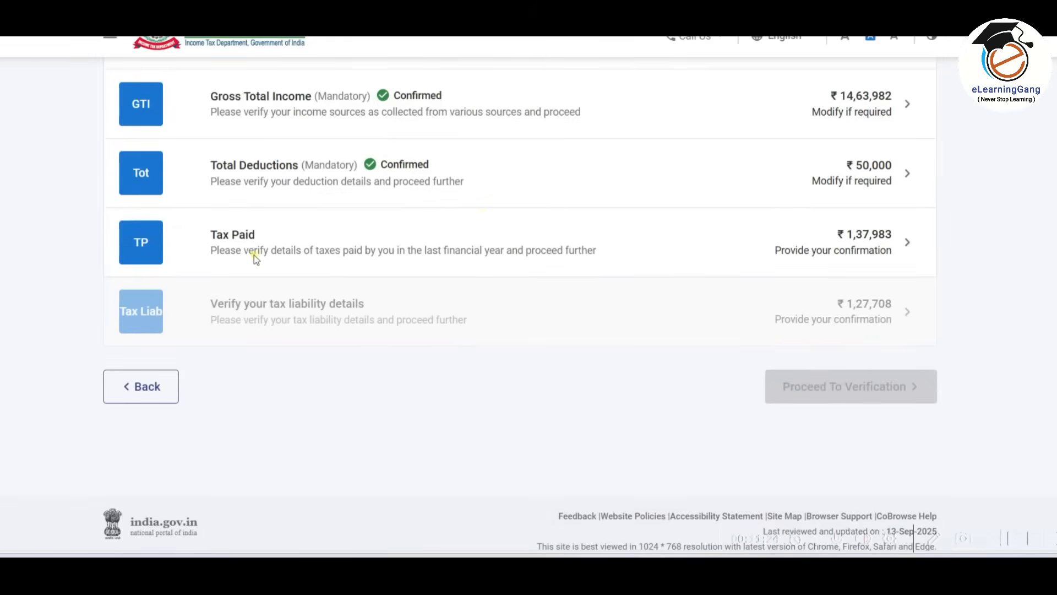
Open the Tax Paid section and check the Schedule TDS1 details of tax deducted at source from salary.
{"action": "left_click", "coordinate": [465, 246]}
{"action": "scroll", "coordinate": [464, 246], "scroll_direction": "down", "scroll_amount": 3}
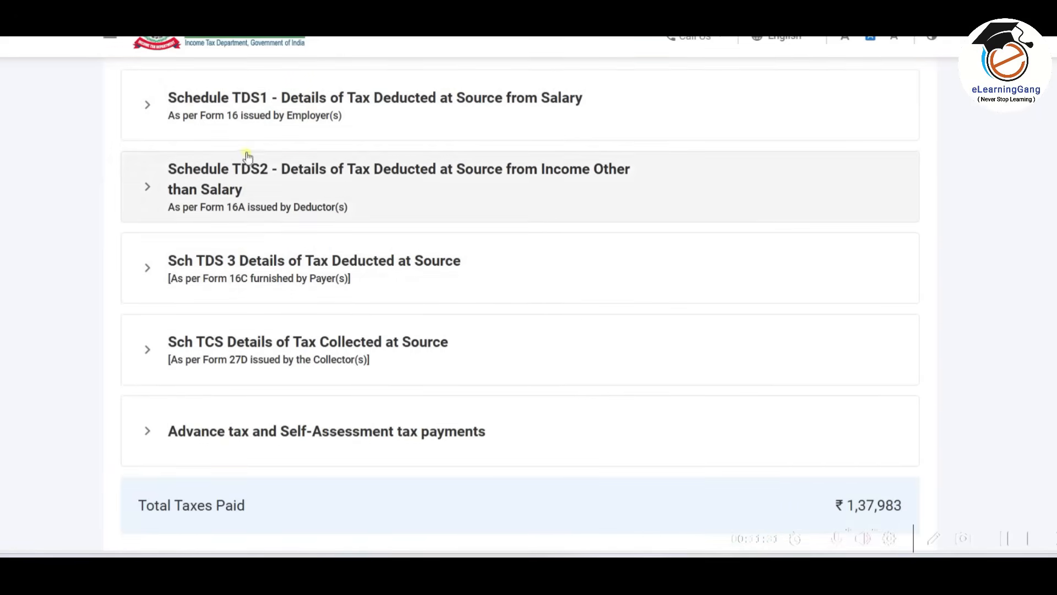
{"action": "left_click", "coordinate": [461, 114]}
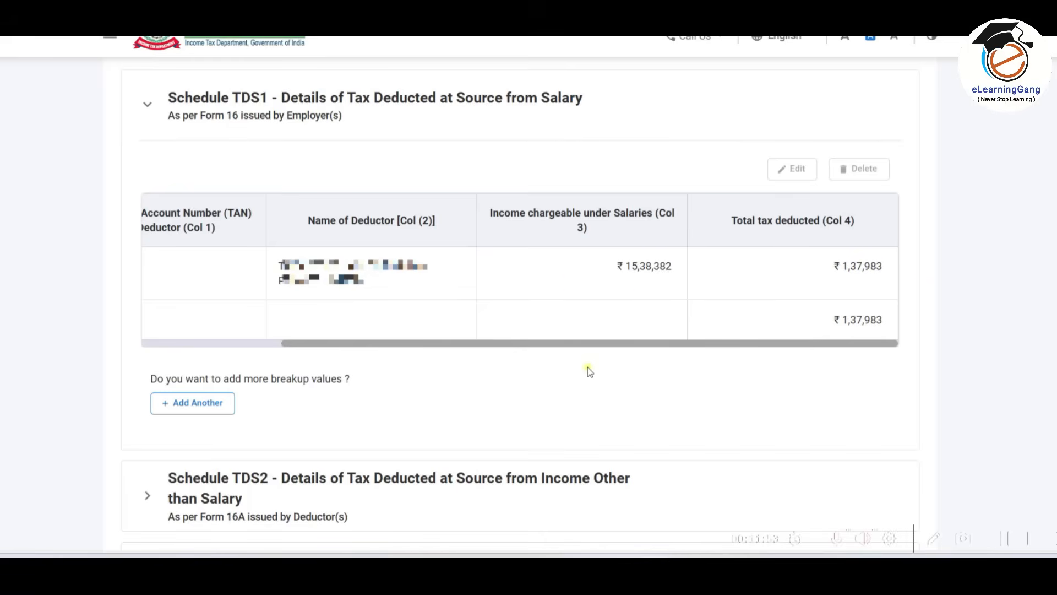
{"action": "left_click", "coordinate": [575, 105]}
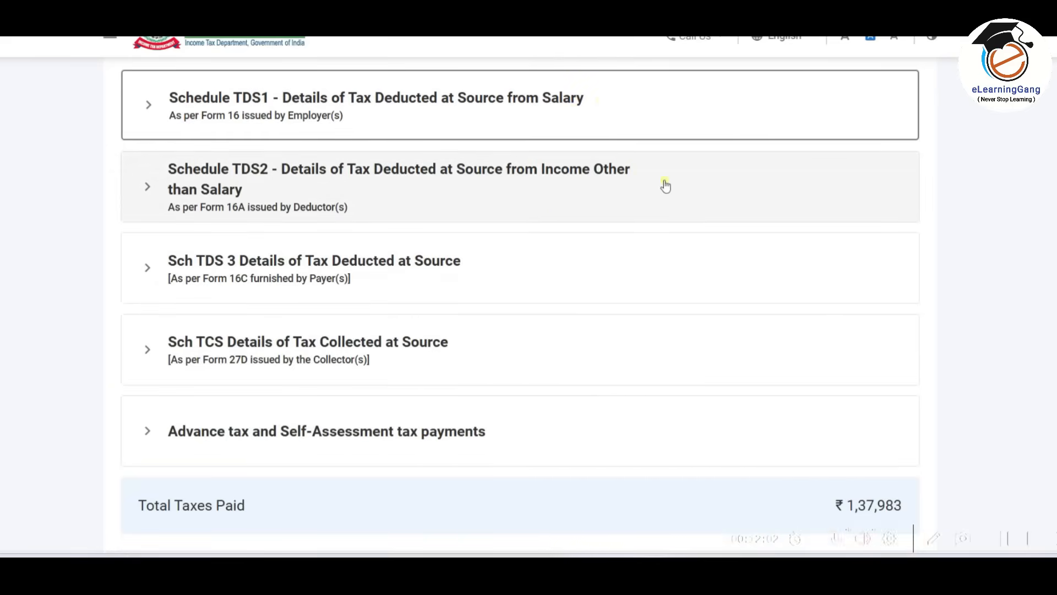
Check the Advance tax and Self-Assessment tax payments and confirm the Tax Paid section.
{"action": "scroll", "coordinate": [513, 193], "scroll_direction": "down", "scroll_amount": 3}
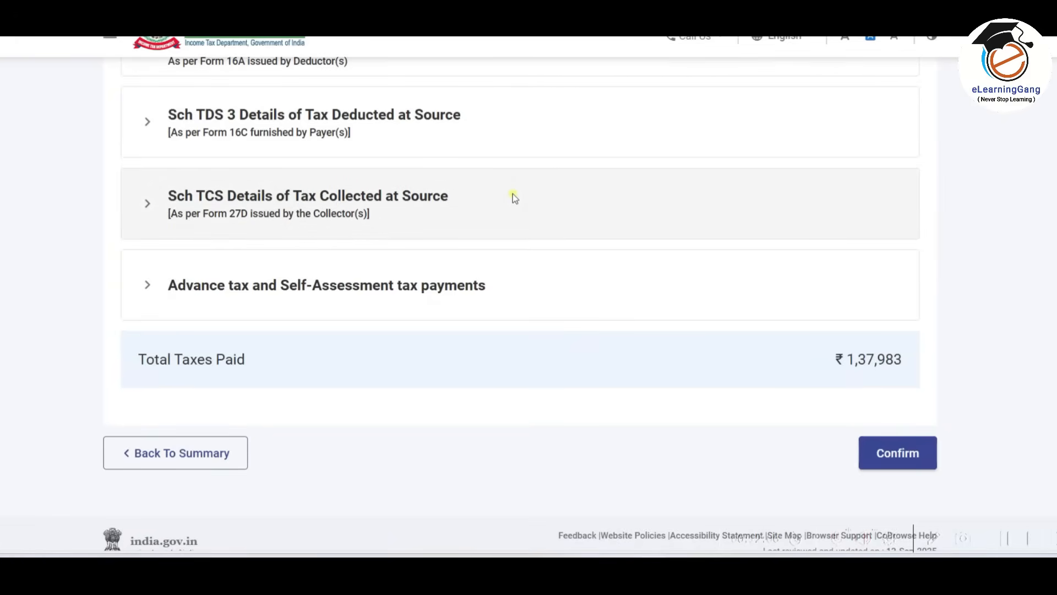
{"action": "left_click", "coordinate": [472, 286]}
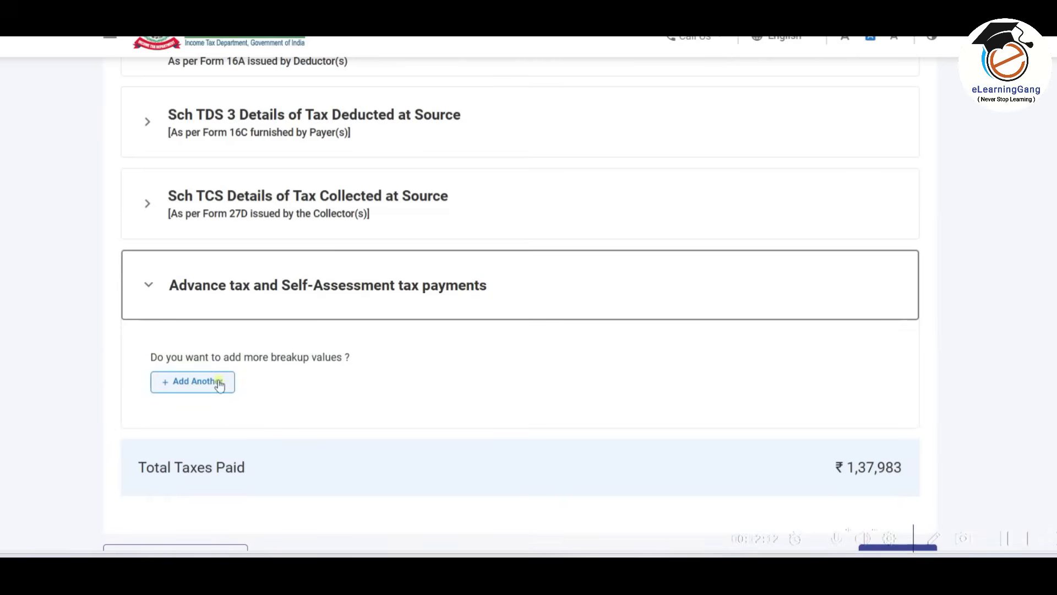
{"action": "left_click", "coordinate": [389, 294]}
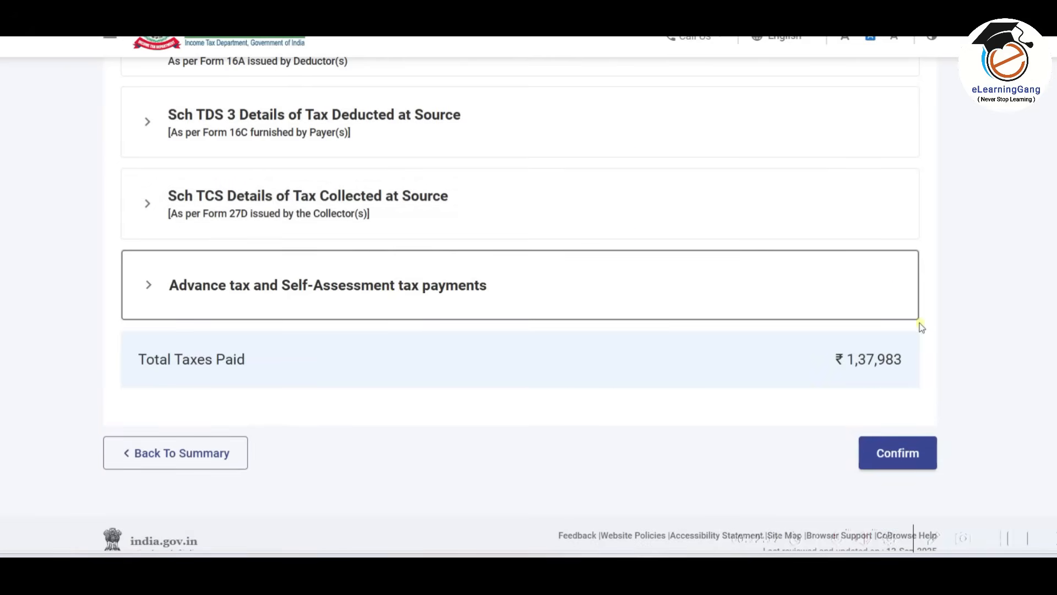
{"action": "scroll", "coordinate": [890, 357], "scroll_direction": "down", "scroll_amount": 1}
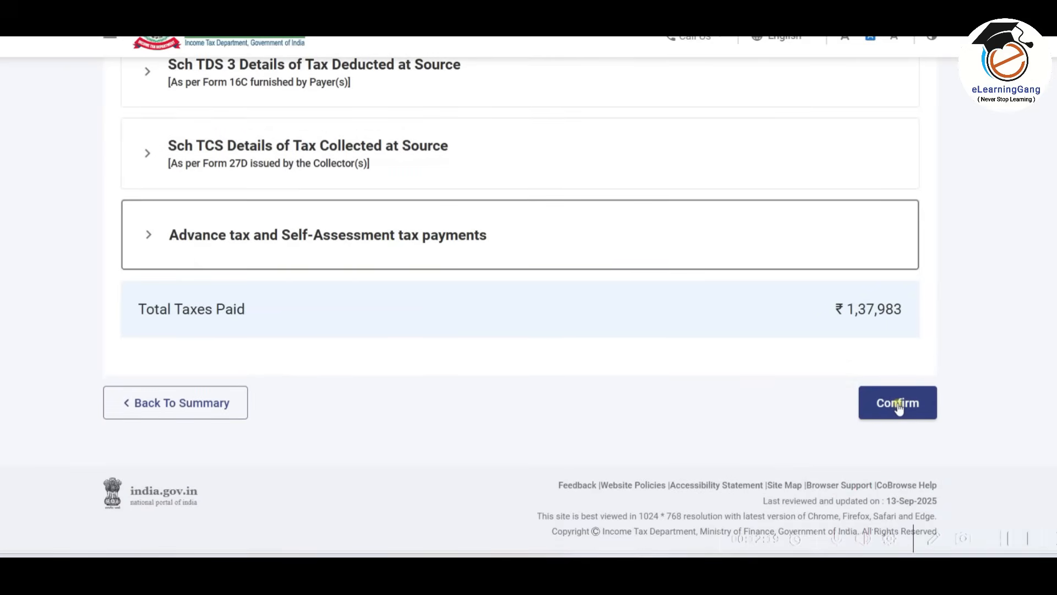
{"action": "left_click", "coordinate": [898, 405]}
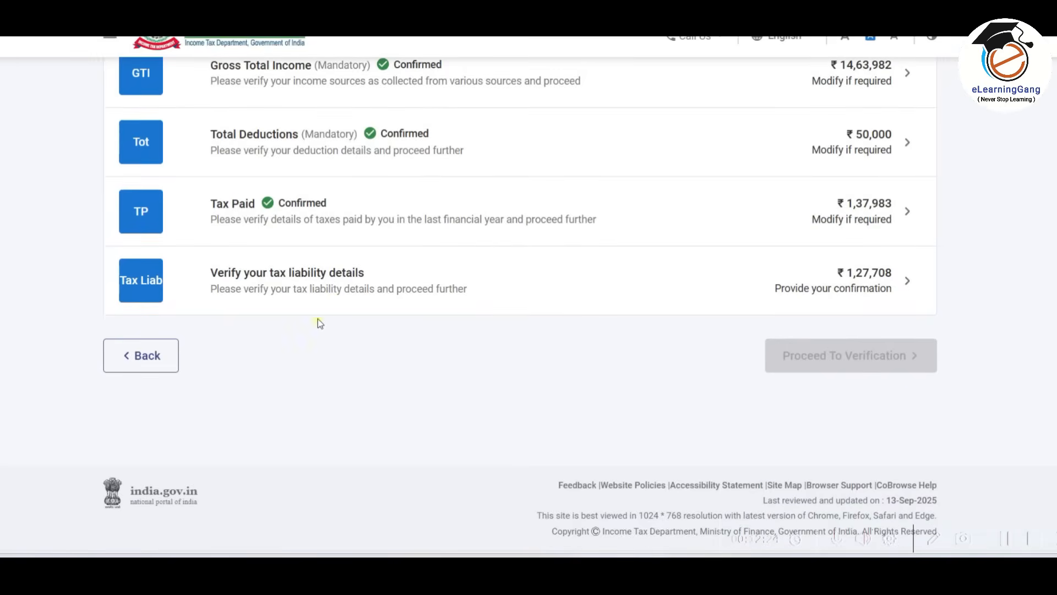
Open the tax liability details, check the computation of income, tax payable, interest and fee, and confirm the section.
{"action": "left_click", "coordinate": [509, 288]}
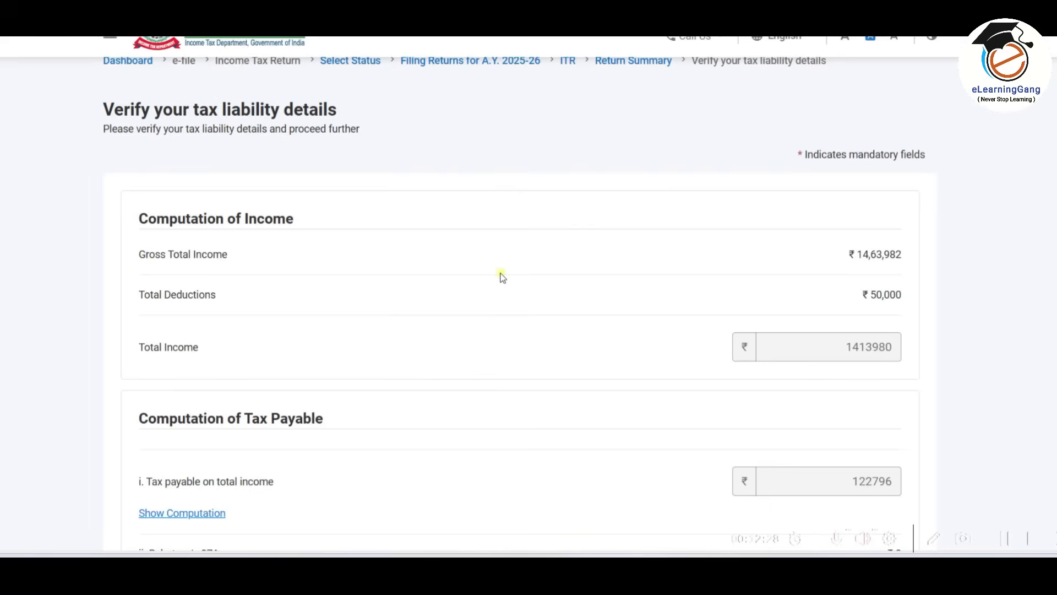
{"action": "scroll", "coordinate": [502, 277], "scroll_direction": "down", "scroll_amount": 3}
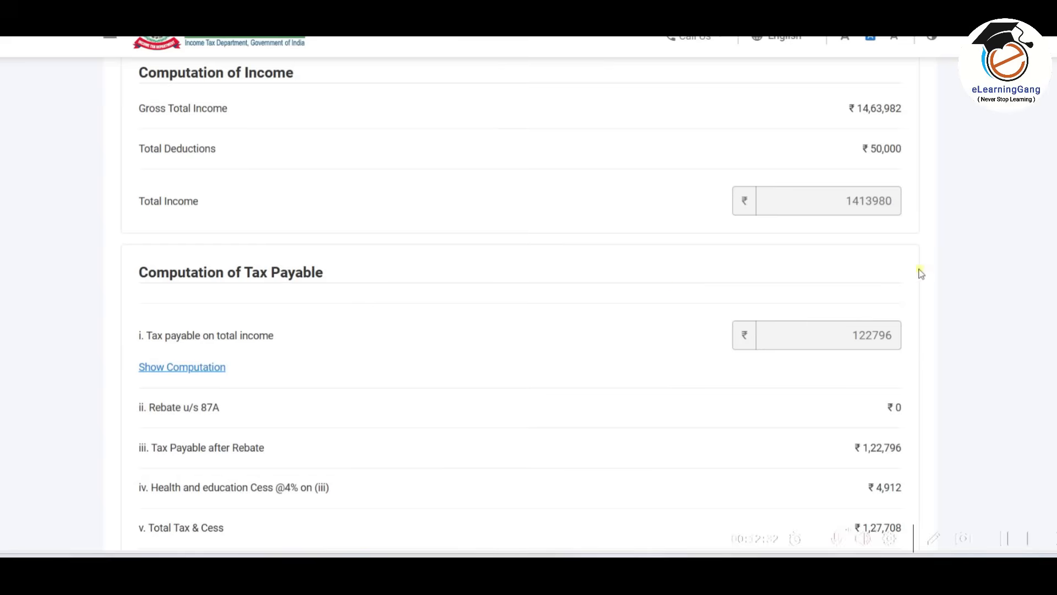
{"action": "scroll", "coordinate": [864, 210], "scroll_direction": "down", "scroll_amount": 1}
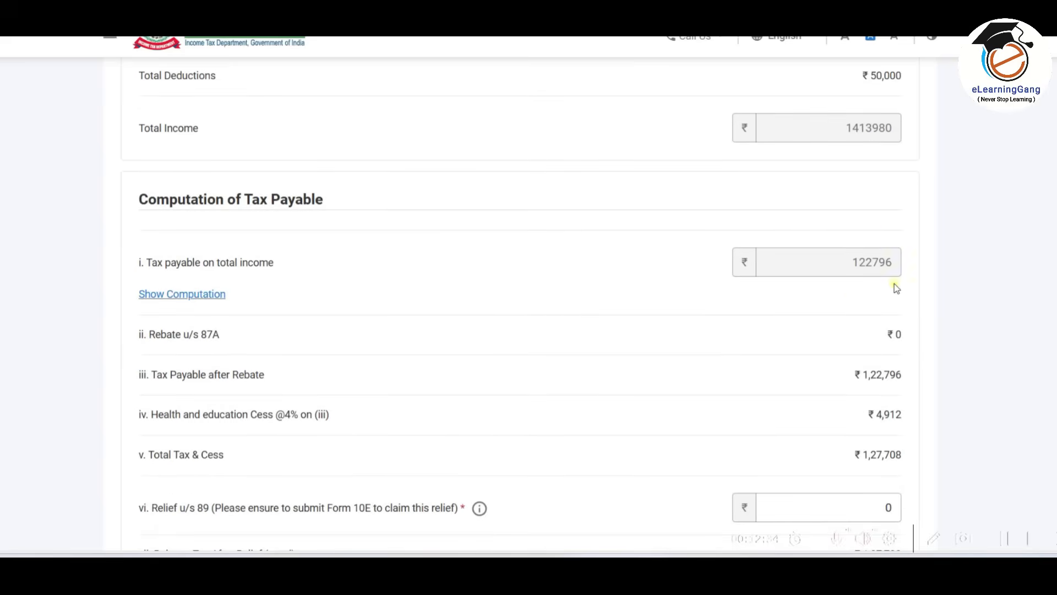
{"action": "scroll", "coordinate": [873, 226], "scroll_direction": "down", "scroll_amount": 3}
{"action": "scroll", "coordinate": [881, 263], "scroll_direction": "down", "scroll_amount": 4}
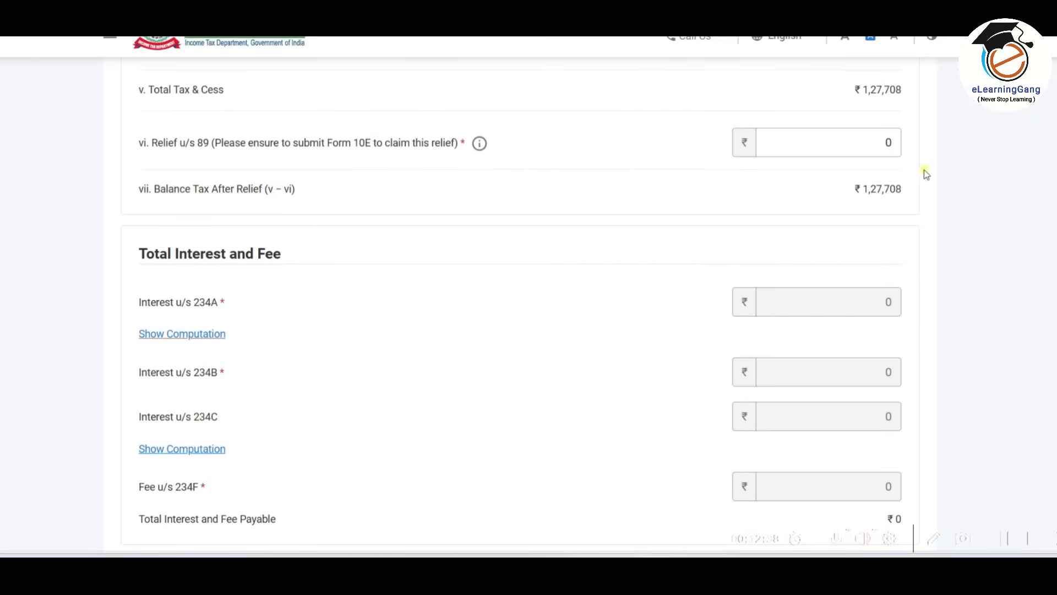
{"action": "scroll", "coordinate": [900, 225], "scroll_direction": "down", "scroll_amount": 6}
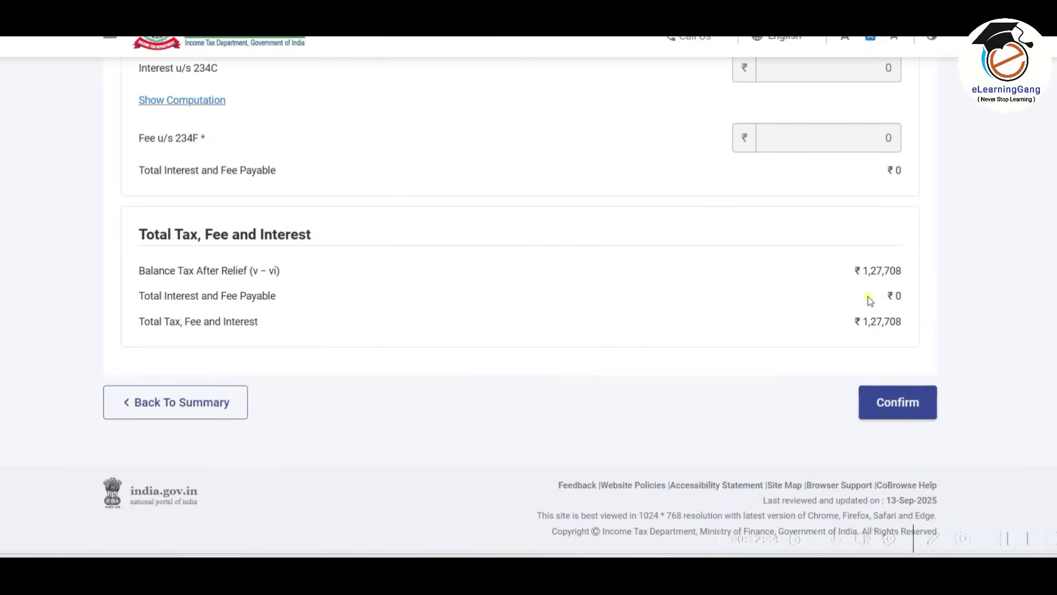
{"action": "left_click", "coordinate": [904, 403]}
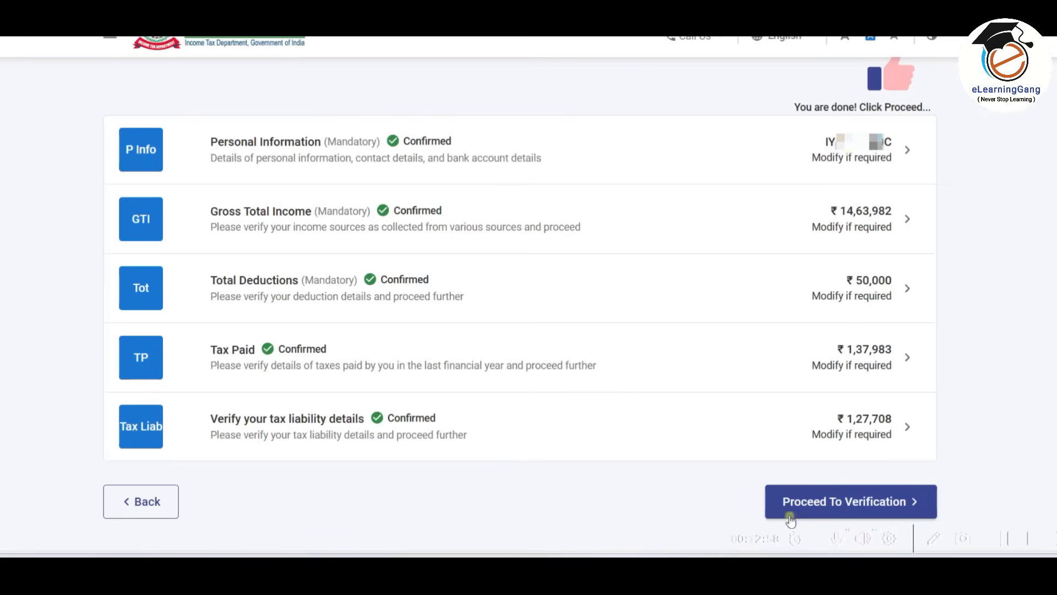
Proceed to verification of the return, review the tax summary details, and continue to Preview and Submit Your Return.
{"action": "left_click", "coordinate": [906, 502]}
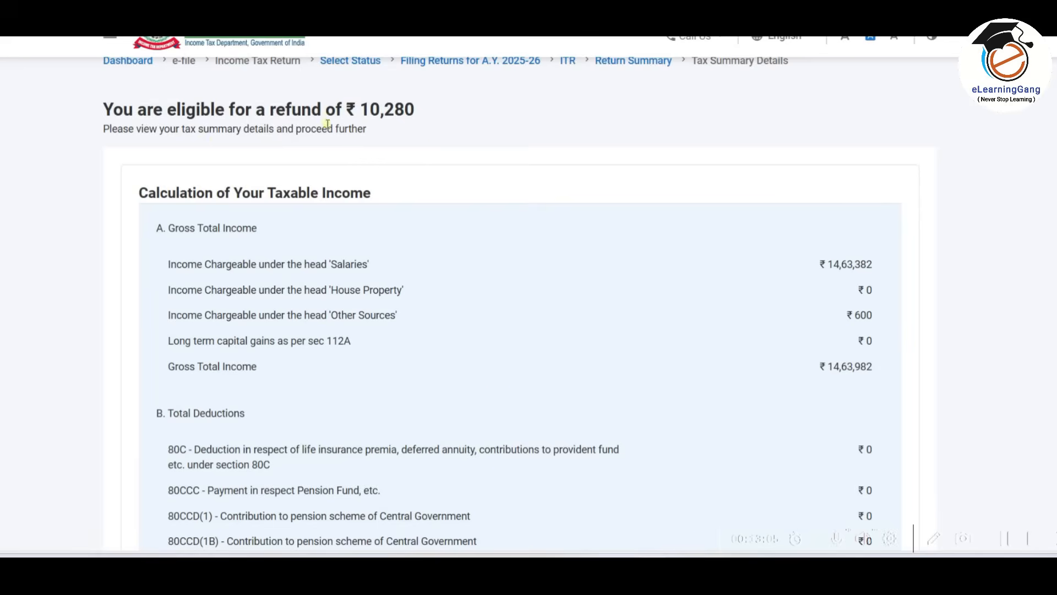
{"action": "scroll", "coordinate": [876, 123], "scroll_direction": "down", "scroll_amount": 3}
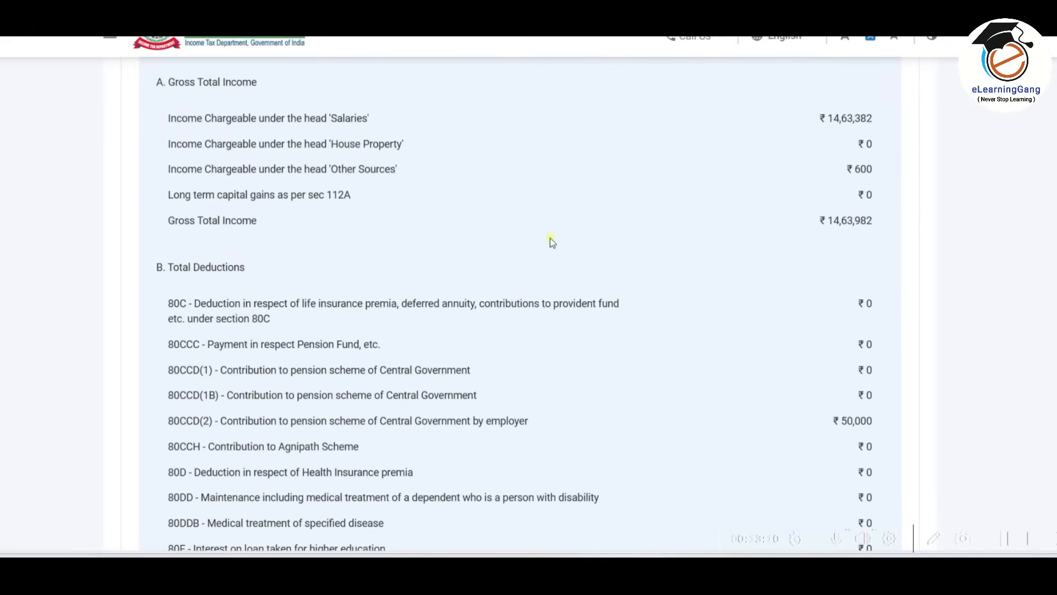
{"action": "scroll", "coordinate": [550, 240], "scroll_direction": "down", "scroll_amount": 20}
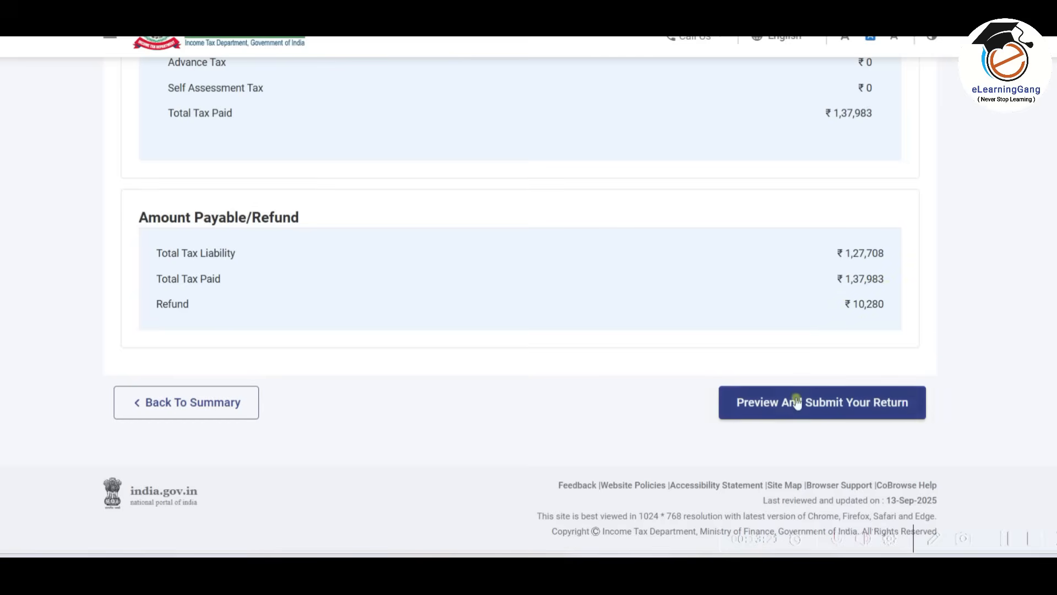
{"action": "left_click", "coordinate": [839, 407]}
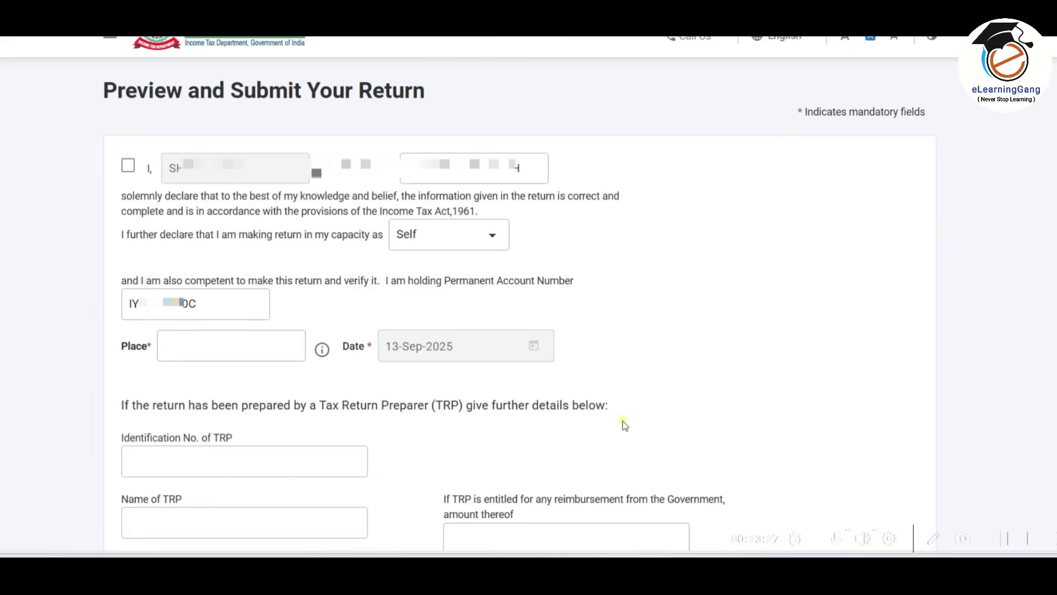
Accept the declaration in the Self capacity, enter MUMBAI as the place, and run the internal validation of the return.
{"action": "left_click", "coordinate": [129, 166]}
{"action": "left_click", "coordinate": [203, 346]}
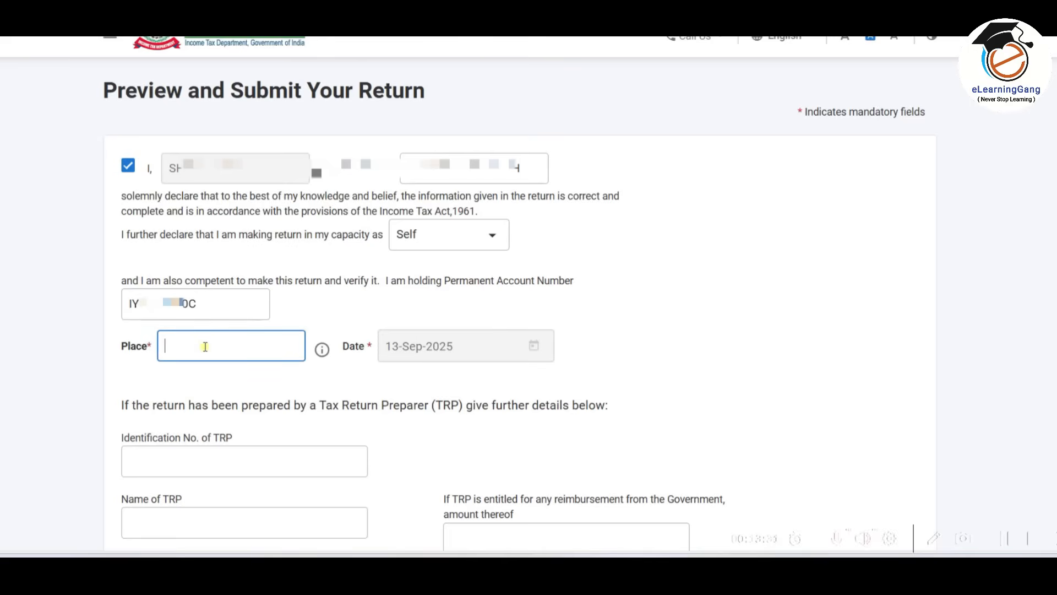
{"action": "type", "text": "MUMBAI"}
{"action": "left_click", "coordinate": [719, 363]}
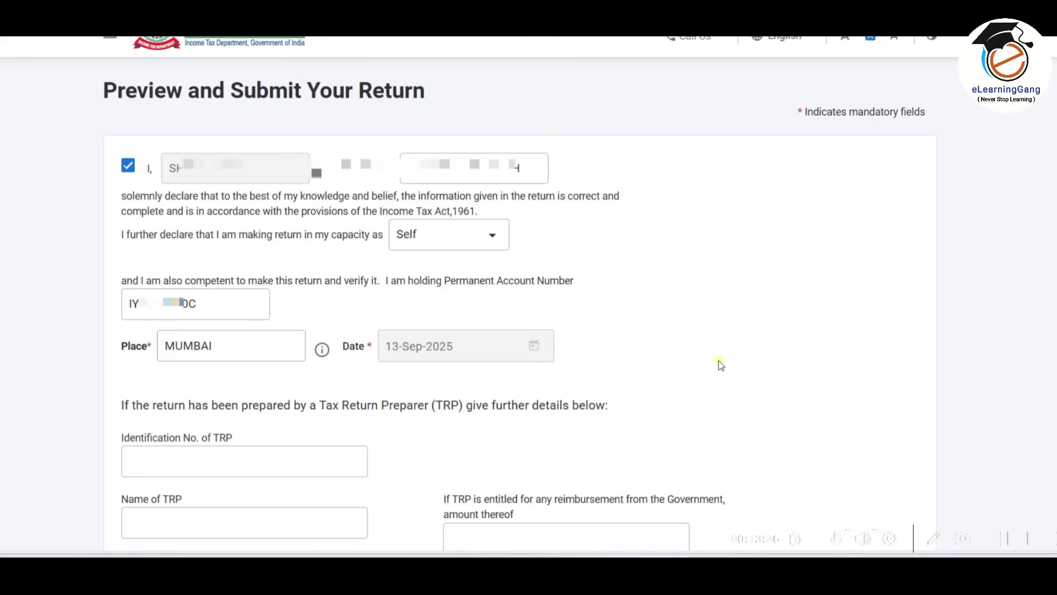
{"action": "scroll", "coordinate": [719, 364], "scroll_direction": "down", "scroll_amount": 4}
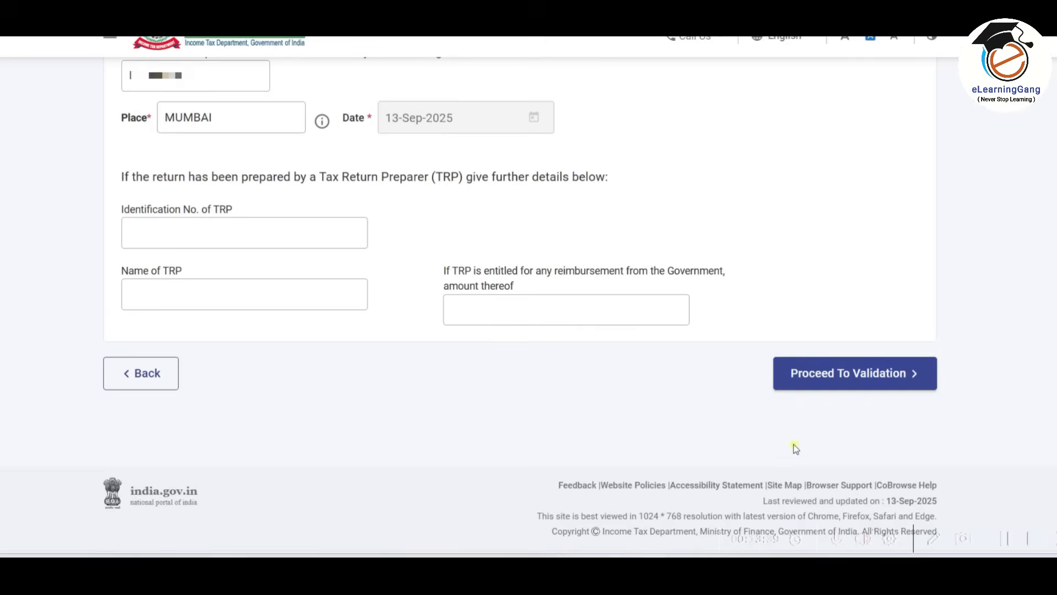
{"action": "left_click", "coordinate": [879, 374]}
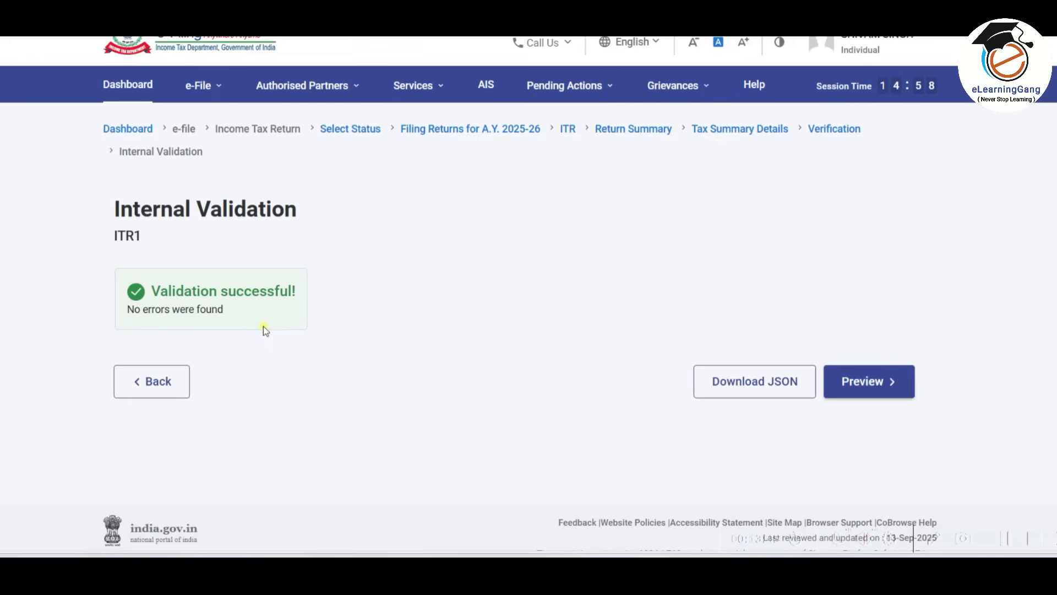
Preview the return, check its Gross Total Income details, and run the upload level validation.
{"action": "left_click", "coordinate": [880, 391]}
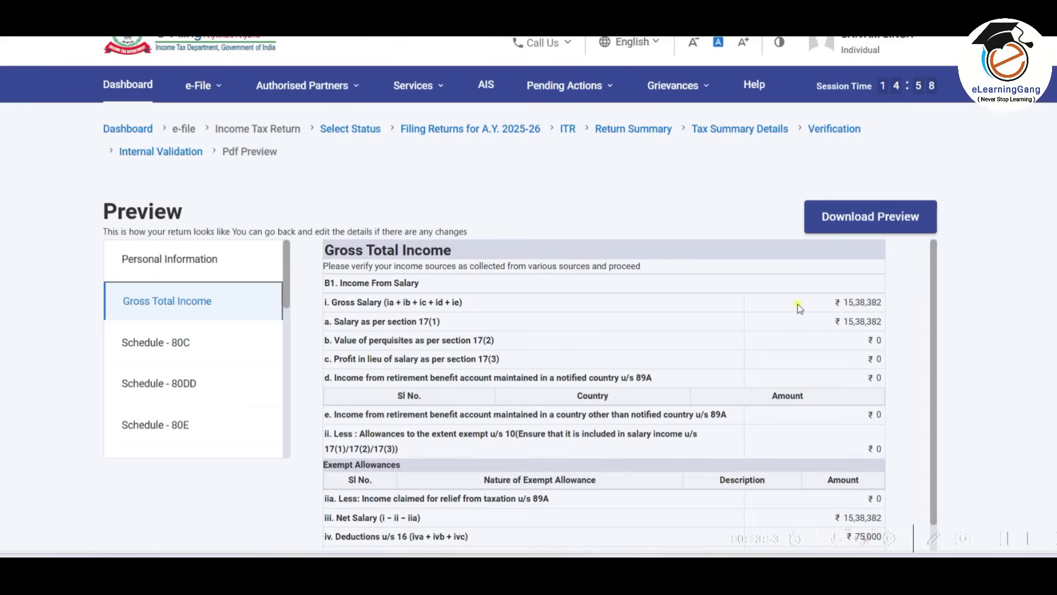
{"action": "scroll", "coordinate": [799, 307], "scroll_direction": "down", "scroll_amount": 3}
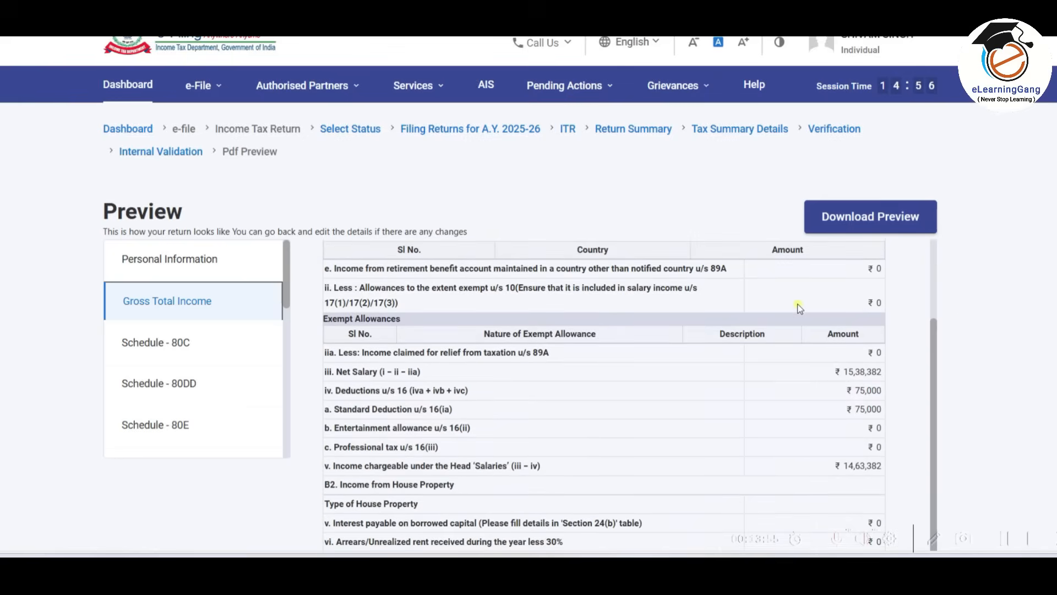
{"action": "scroll", "coordinate": [991, 300], "scroll_direction": "down", "scroll_amount": 5}
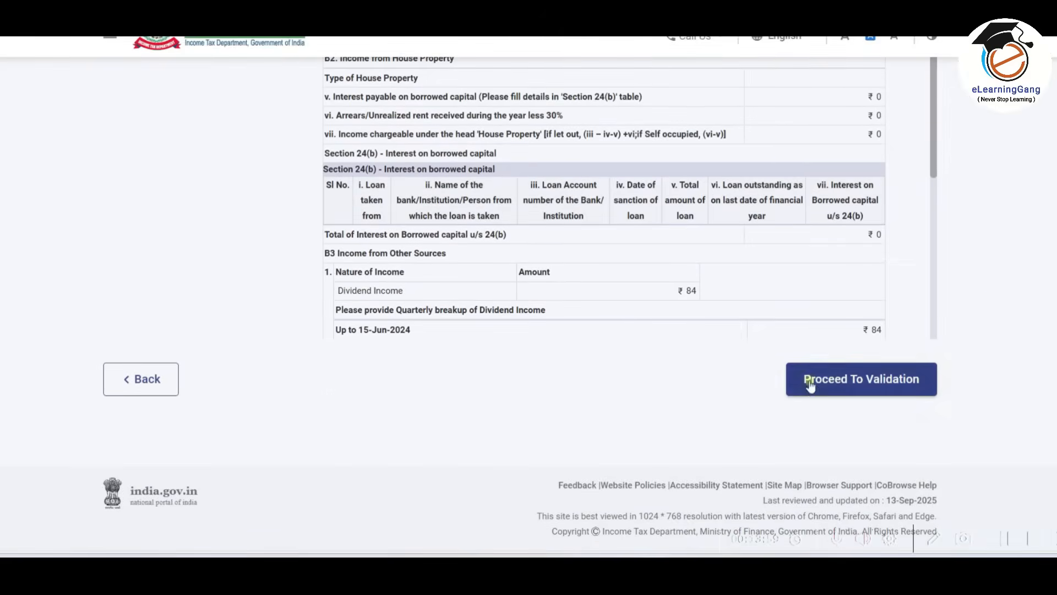
{"action": "left_click", "coordinate": [872, 379]}
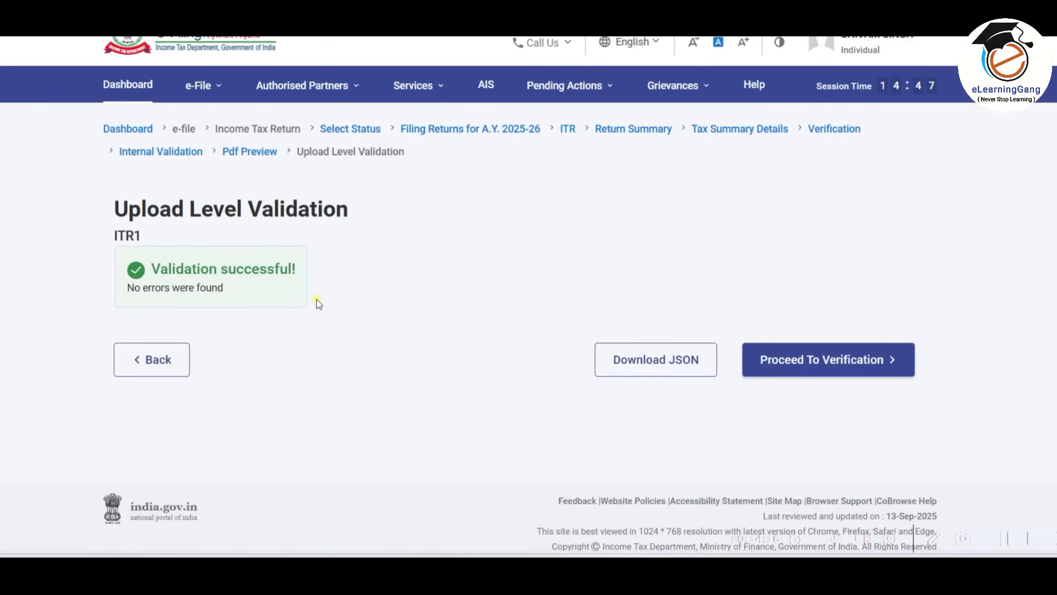
Proceed to verification and choose E-Verify Now as the method to finish filing.
{"action": "left_click", "coordinate": [858, 364]}
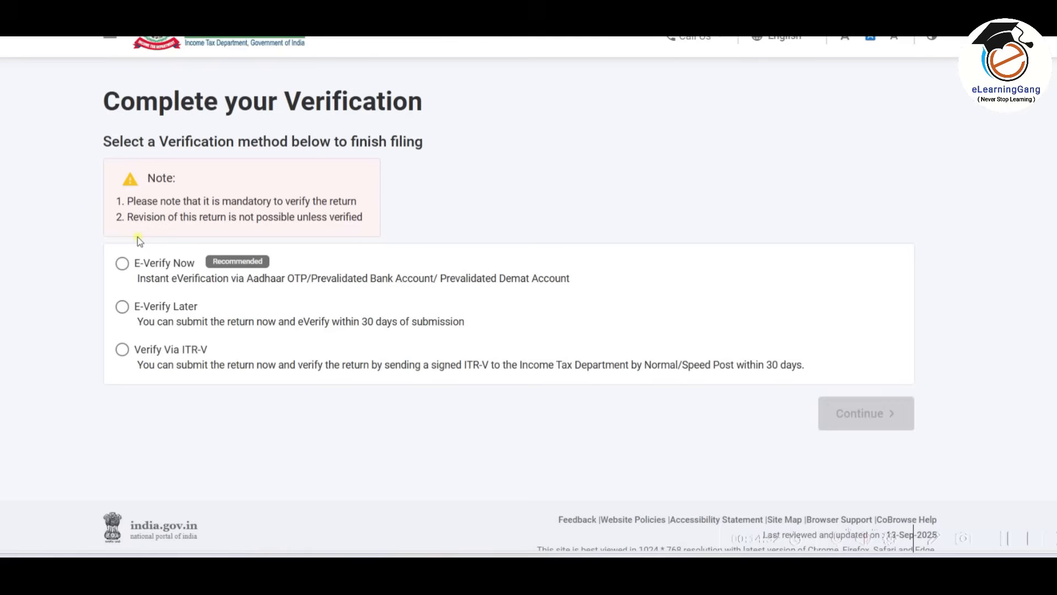
{"action": "left_click", "coordinate": [122, 264]}
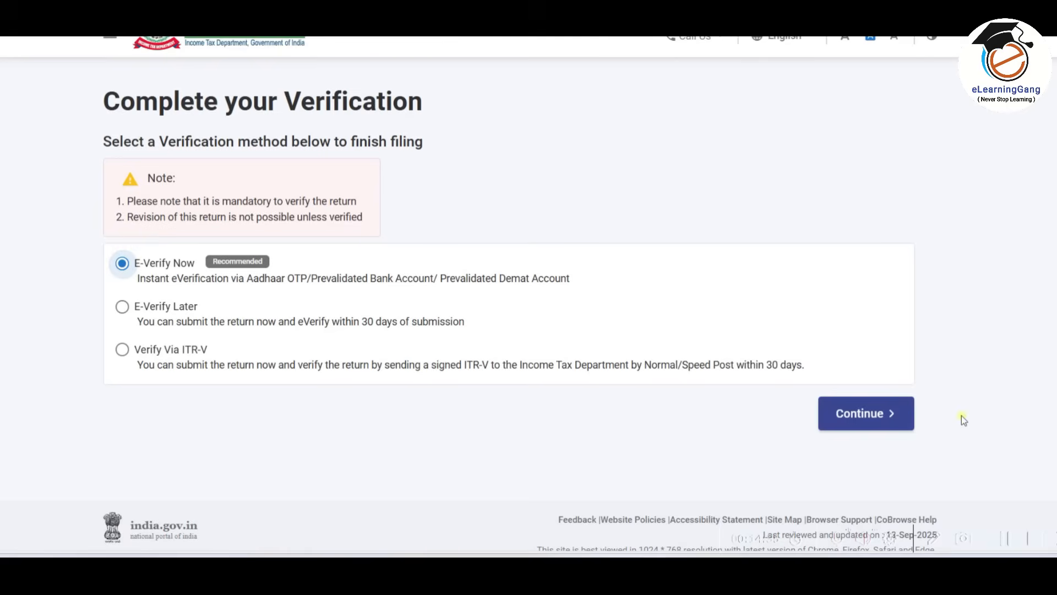
{"action": "left_click", "coordinate": [875, 414]}
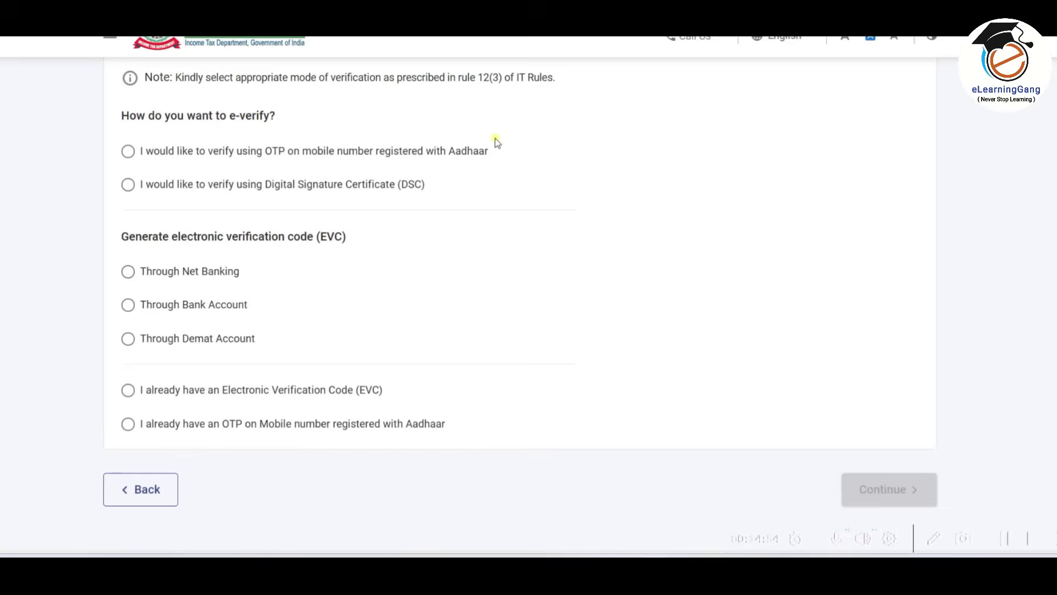
Choose e-verification by OTP on the Aadhaar-registered mobile number, agree to validate the Aadhaar details, and generate the Aadhaar OTP.
{"action": "left_click", "coordinate": [130, 153]}
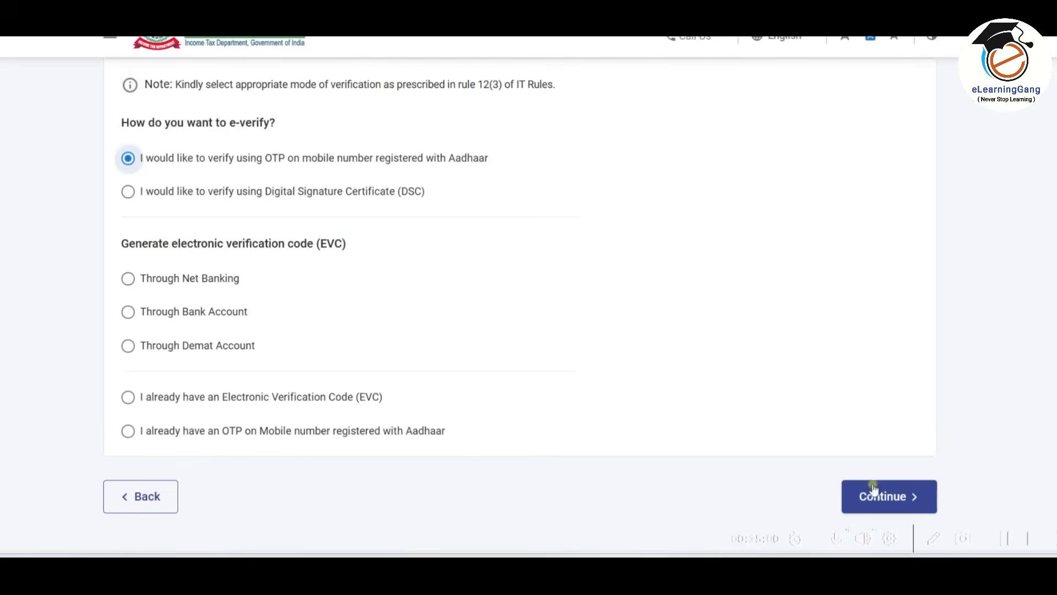
{"action": "left_click", "coordinate": [892, 498]}
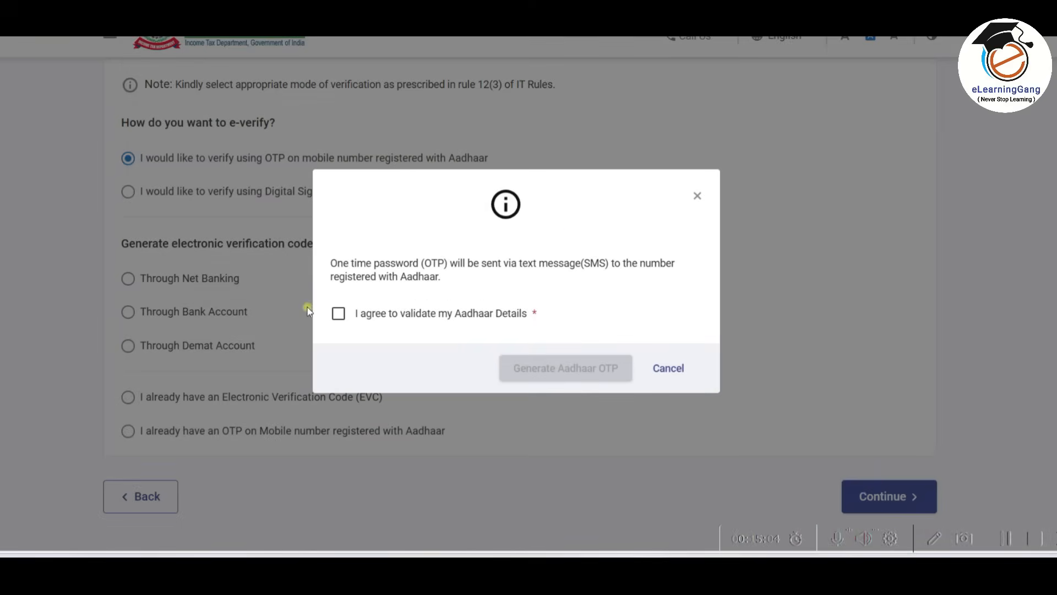
{"action": "left_click", "coordinate": [339, 314]}
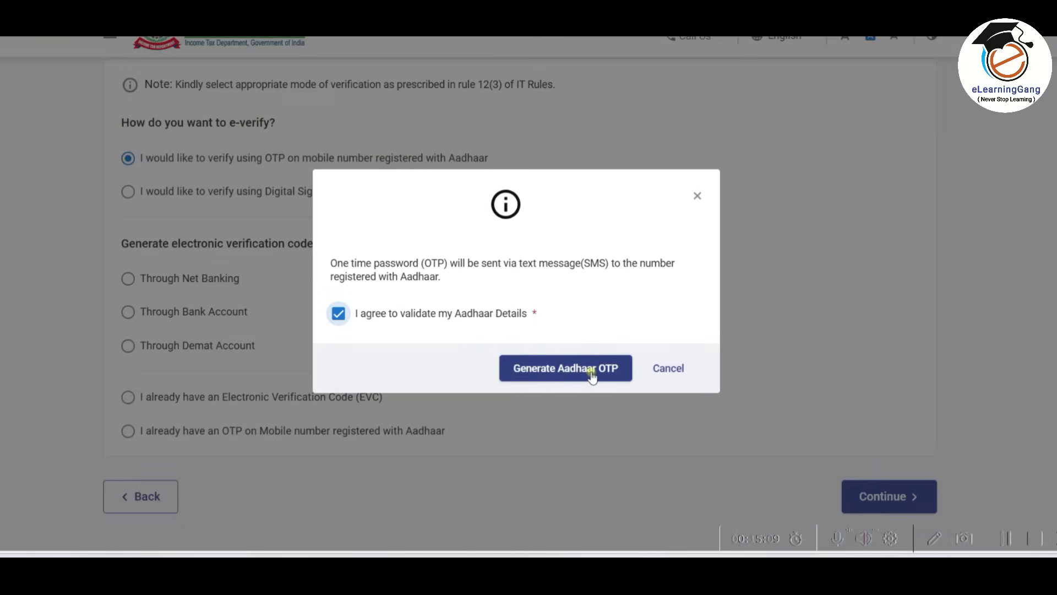
{"action": "left_click", "coordinate": [591, 376]}
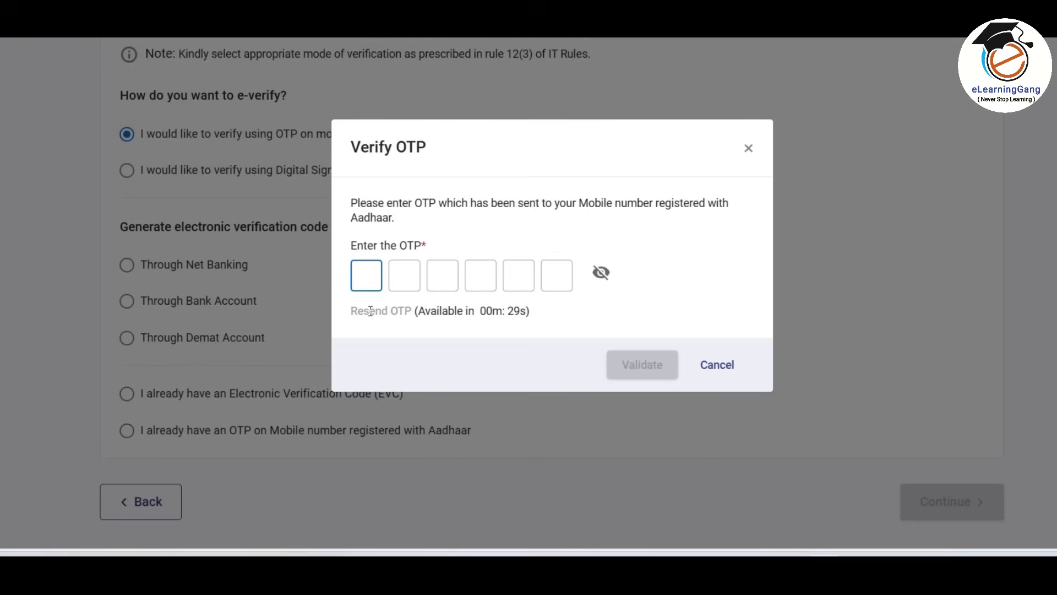
Enter and validate the Aadhaar OTP, and submit the return through to its filing acknowledgement.
{"action": "type", "text": "123"}
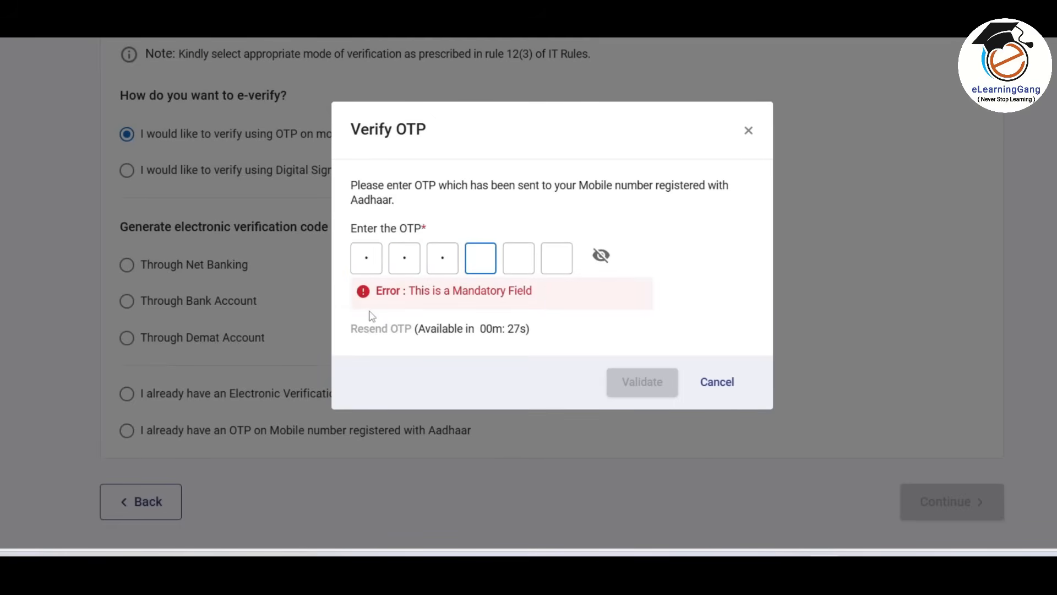
{"action": "type", "text": "456"}
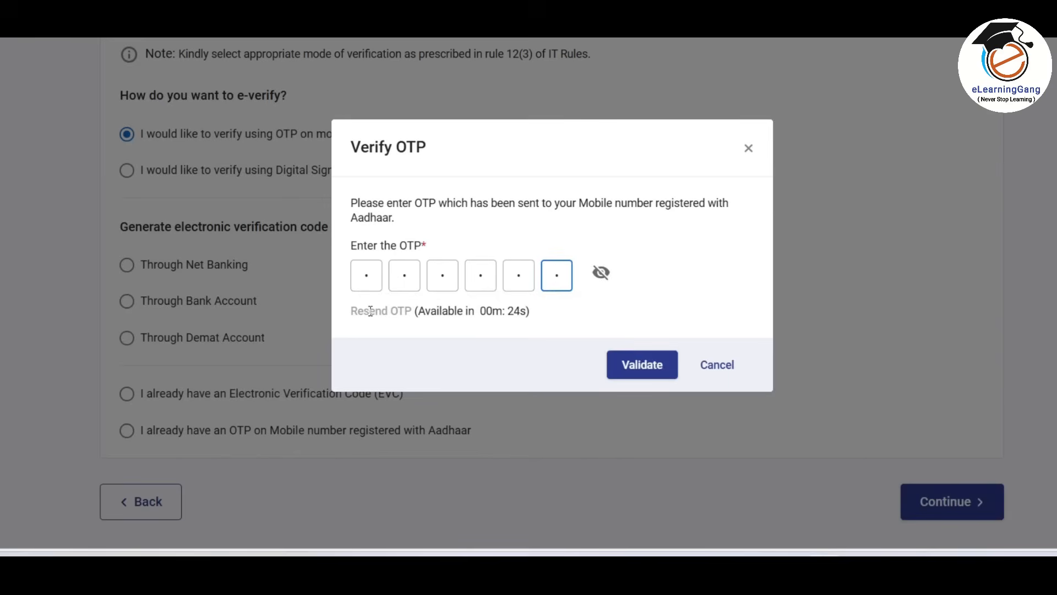
{"action": "left_click", "coordinate": [643, 365]}
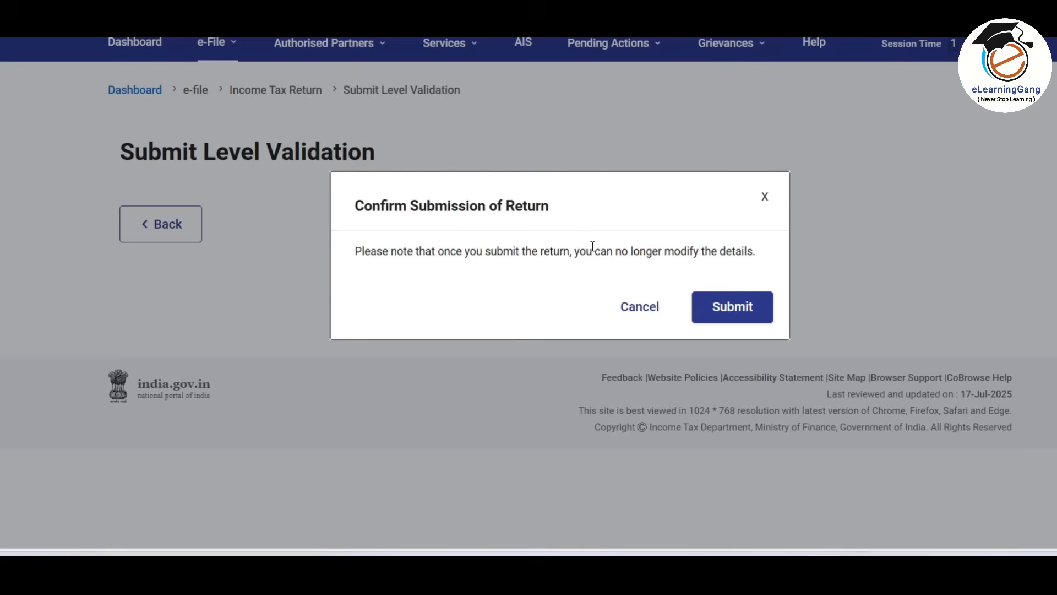
{"action": "left_click", "coordinate": [746, 309]}
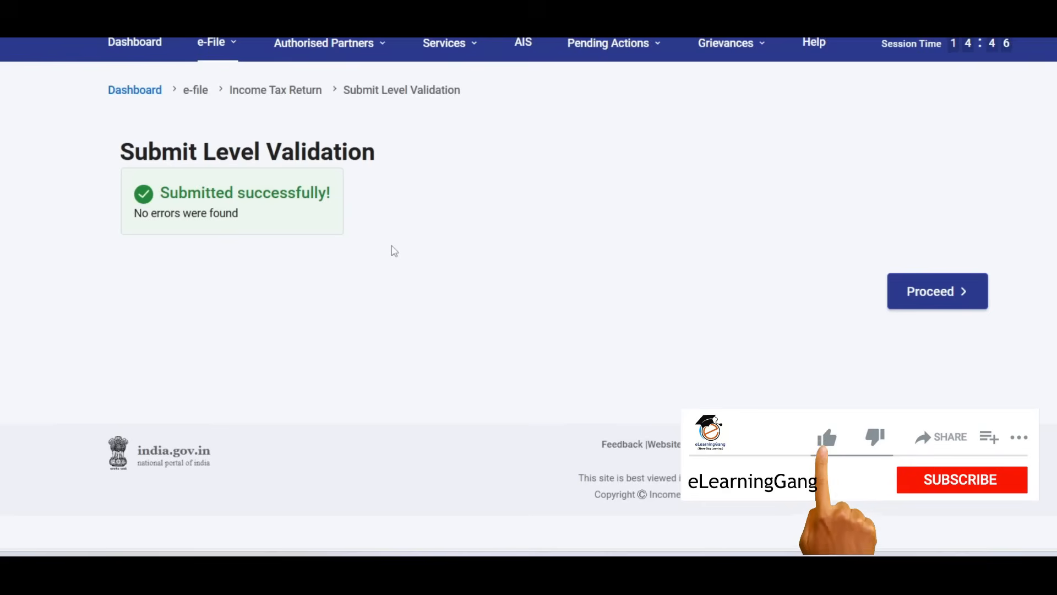
{"action": "left_click", "coordinate": [948, 294]}
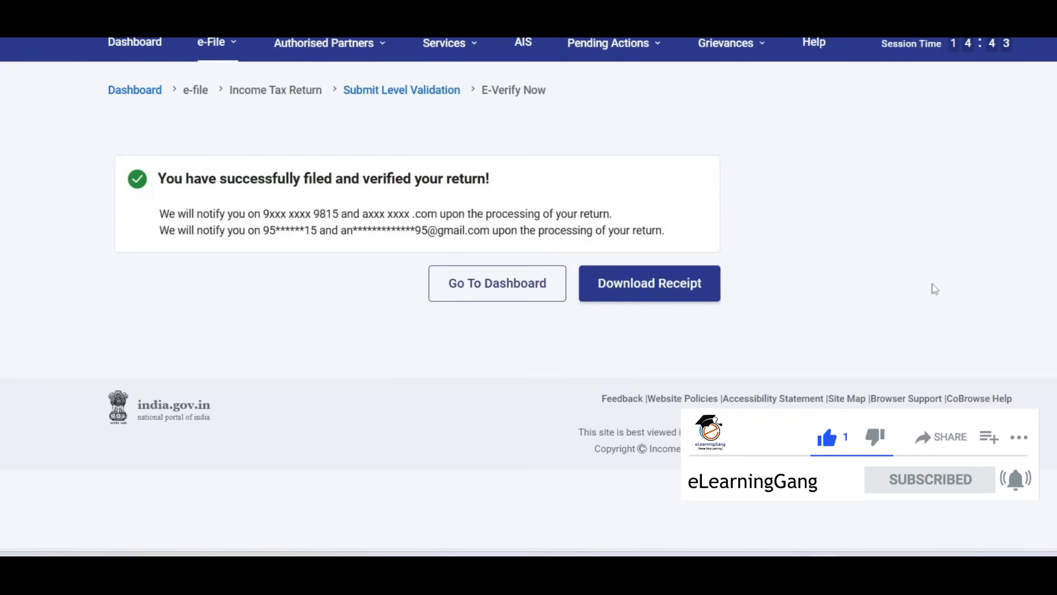